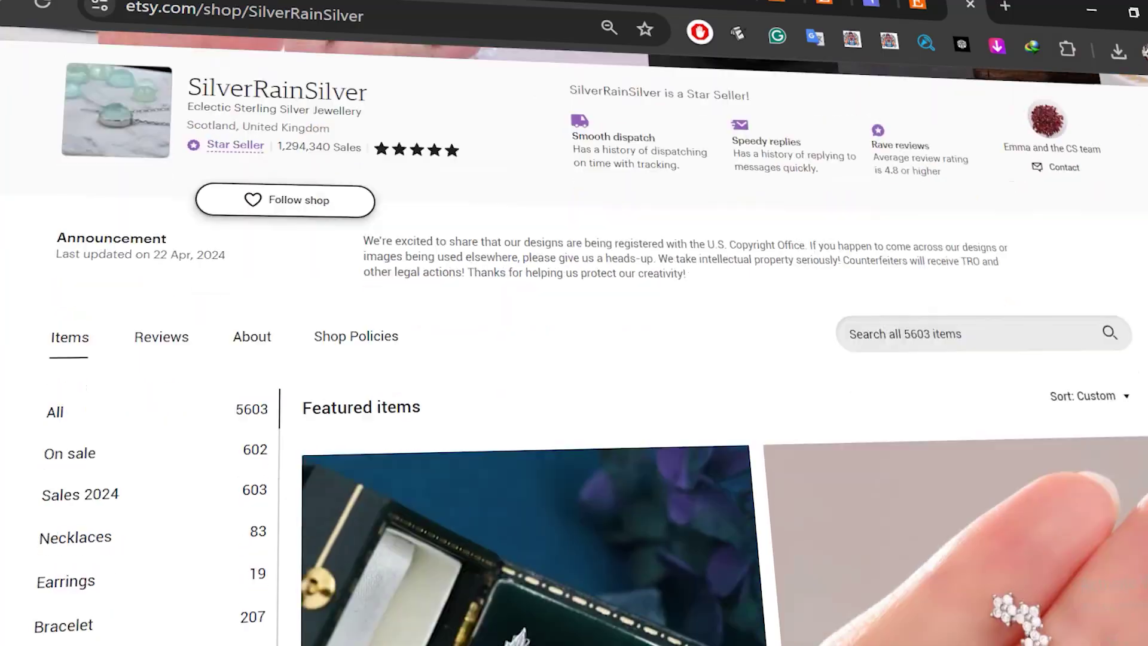
# - Scroll down through the top-rated jewellery shop's listings on Etsy
pyautogui.scroll(-15, 658, 418)
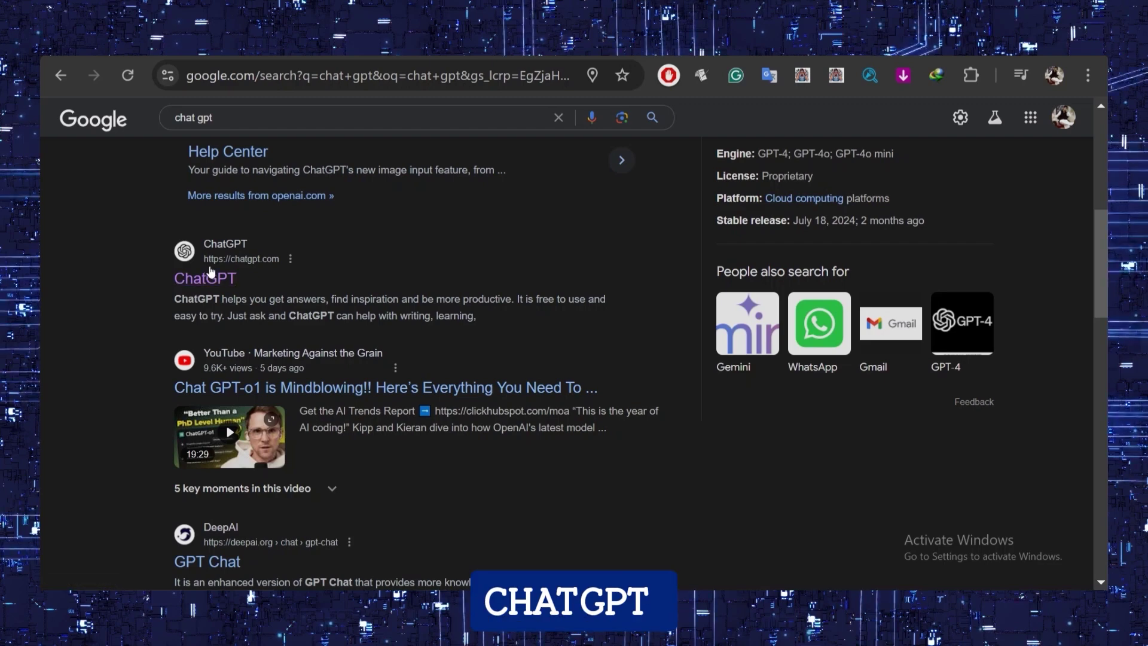
# - Send ChatGPT the prompt asking for 50 popular shirt professions and scroll through the reply
pyautogui.scroll(7, 412, 353)
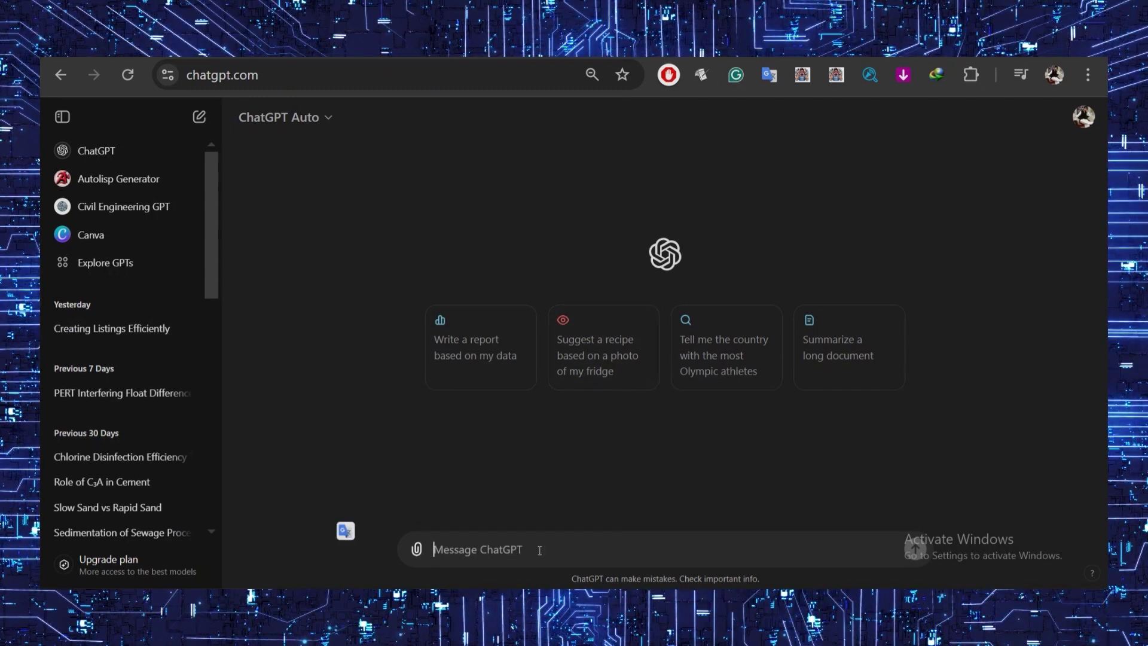
pyautogui.write('Give me 50 professions that are popular so I can put them on a shirt.')
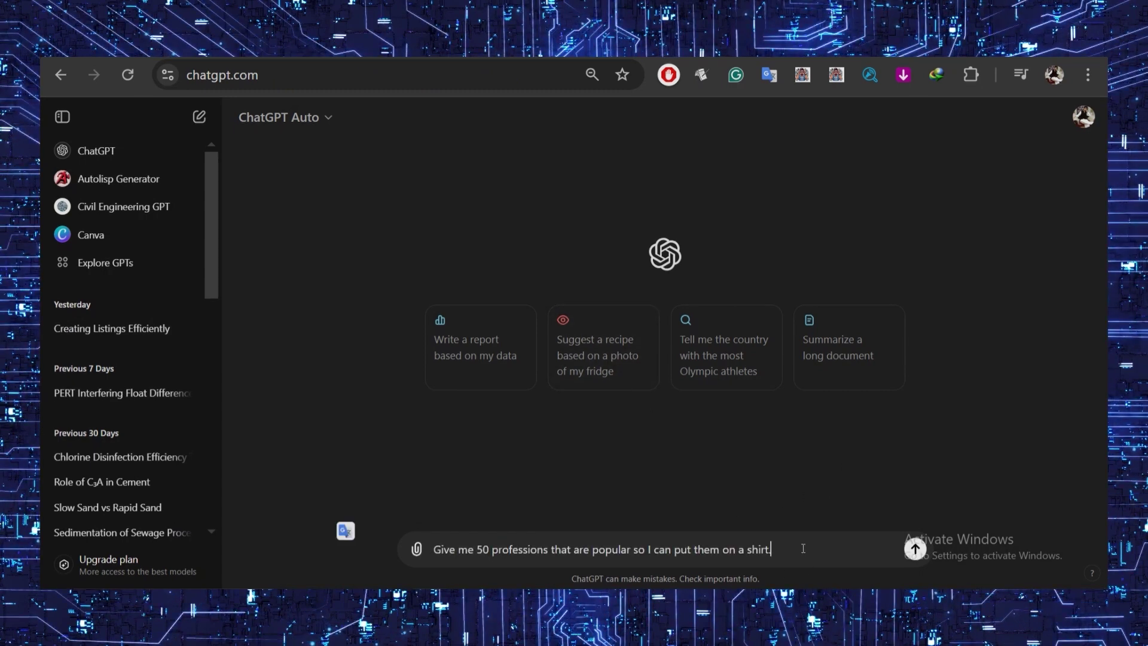
pyautogui.press('Return')
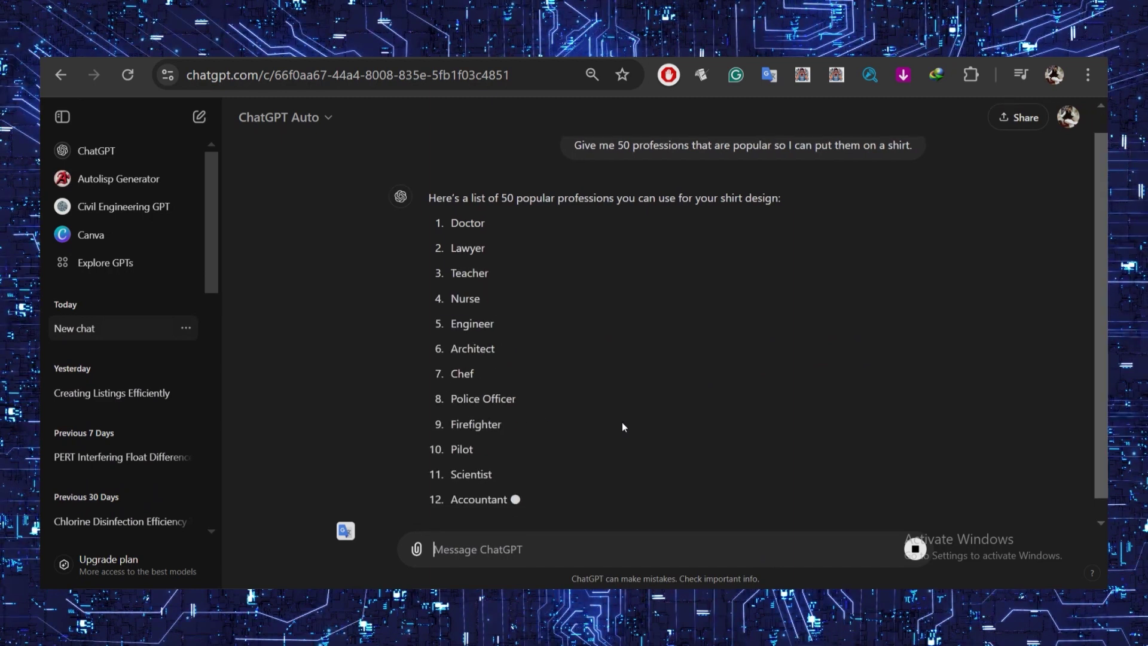
pyautogui.moveTo(1103, 312); pyautogui.dragTo(1103, 546)
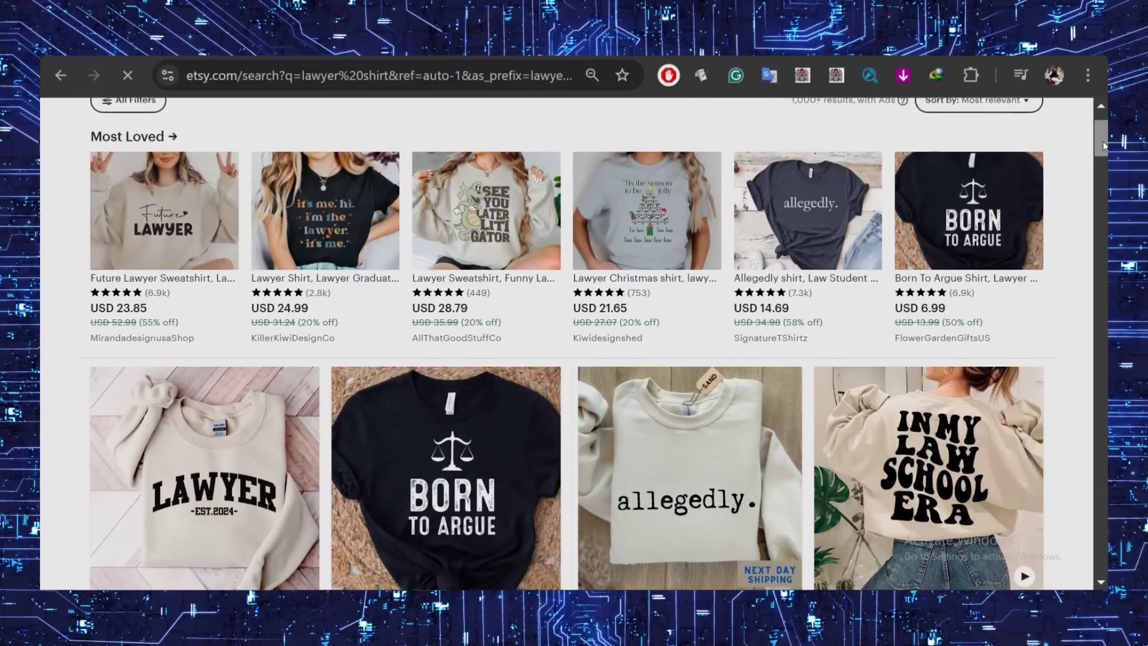
pyautogui.moveTo(1105, 146); pyautogui.dragTo(1105, 226)
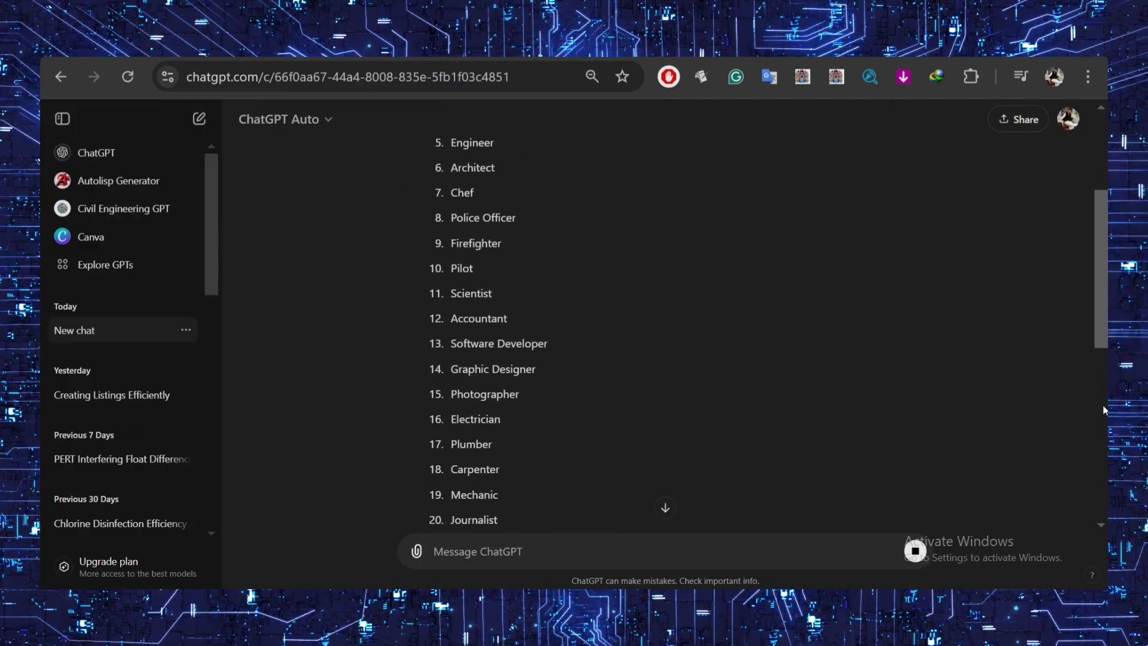
pyautogui.scroll(-12, 1103, 400)
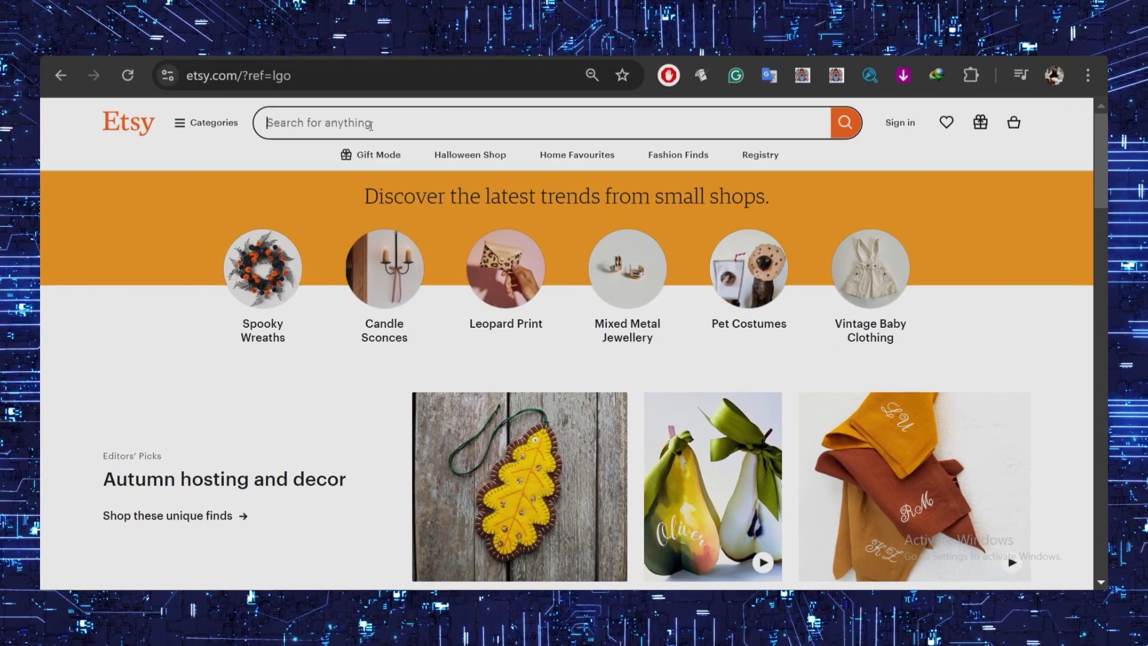
# - Search Etsy for 'Lawyer shirt' and filter the results to Star Seller shops
pyautogui.click(371, 124)
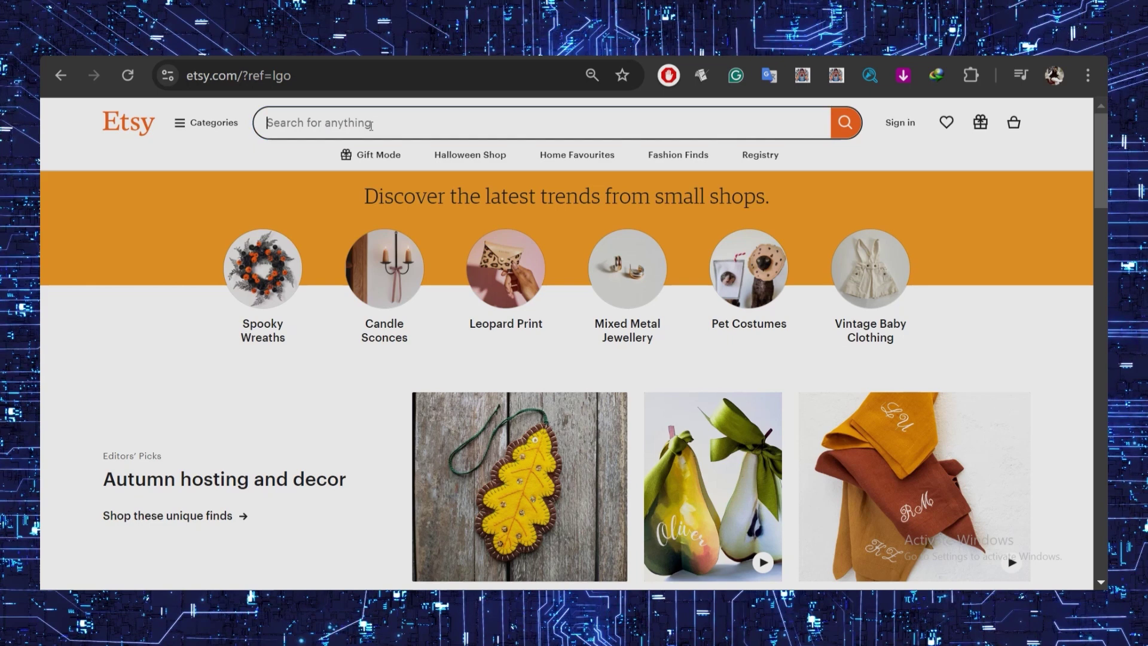
pyautogui.write('Lawyer shirt')
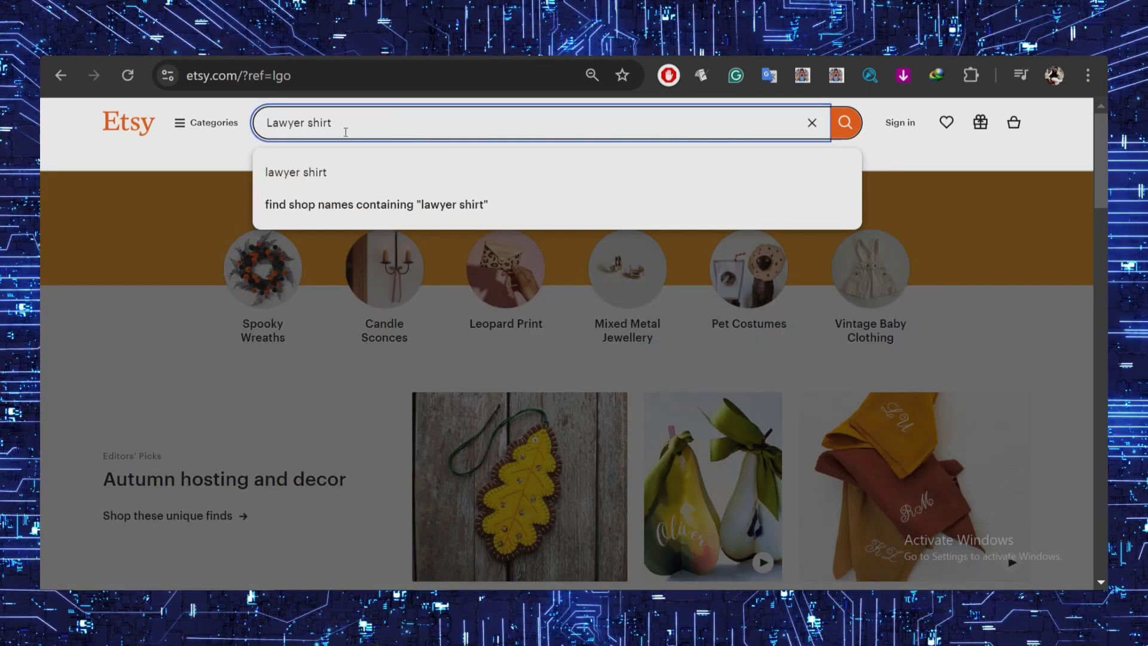
pyautogui.click(341, 172)
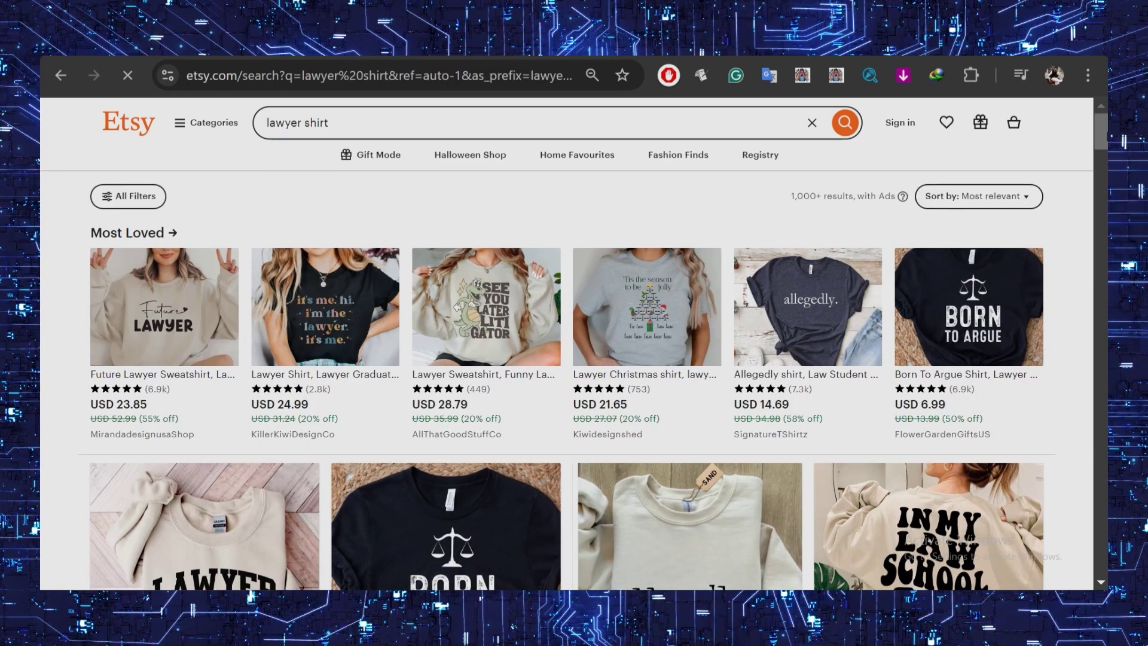
pyautogui.moveTo(1103, 134); pyautogui.dragTo(1103, 163)
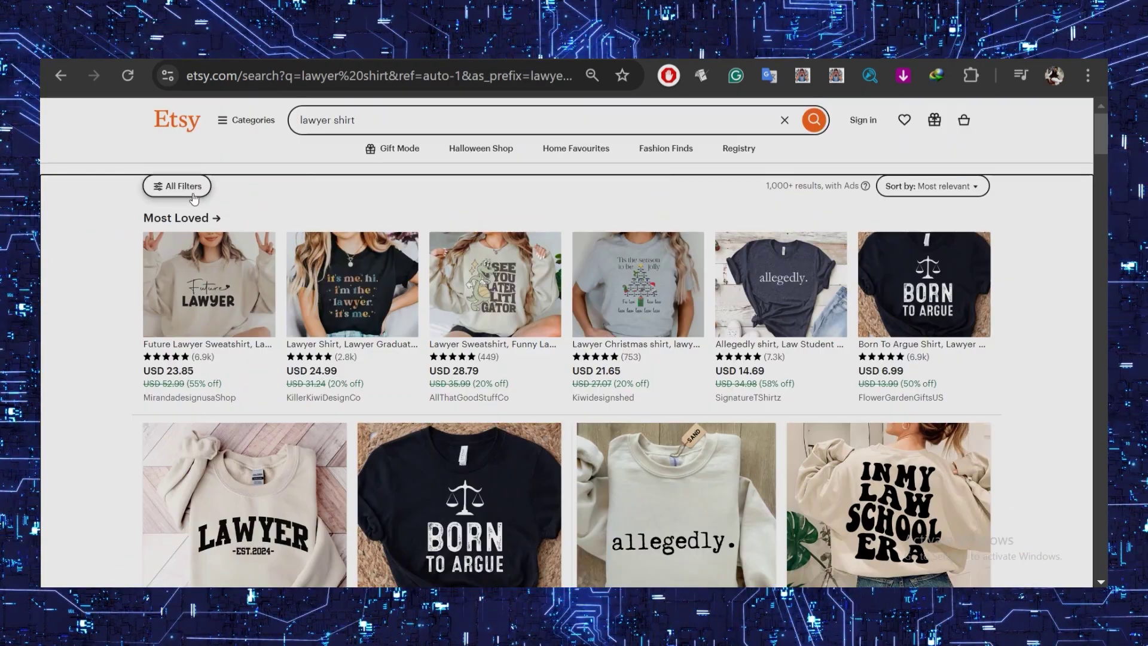
pyautogui.click(177, 185)
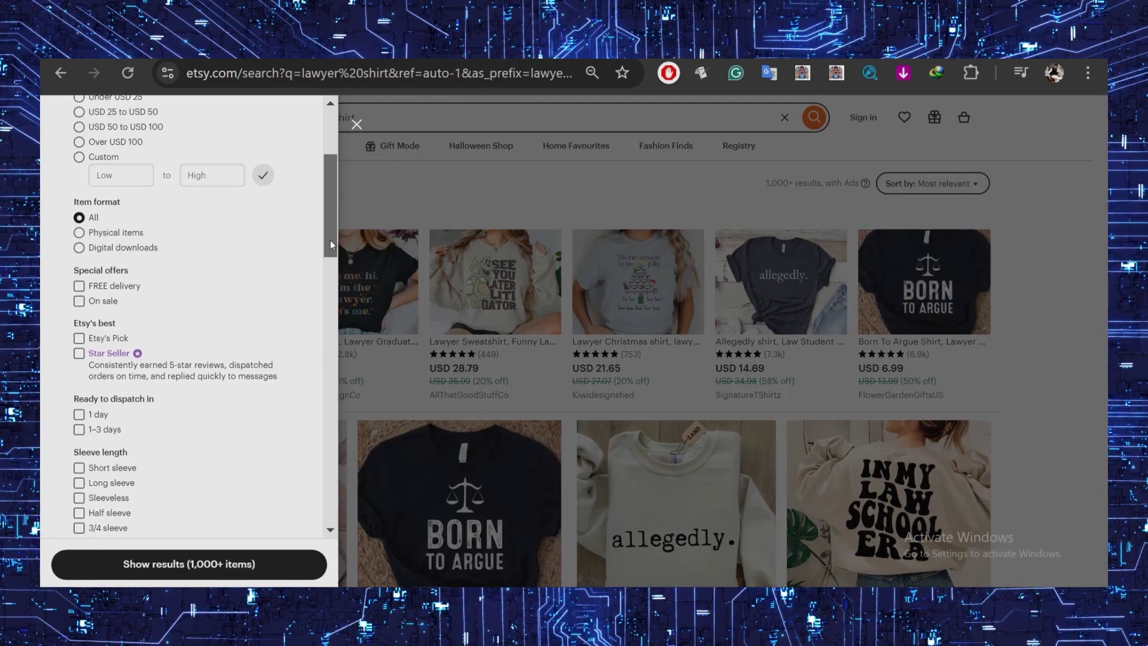
pyautogui.click(80, 352)
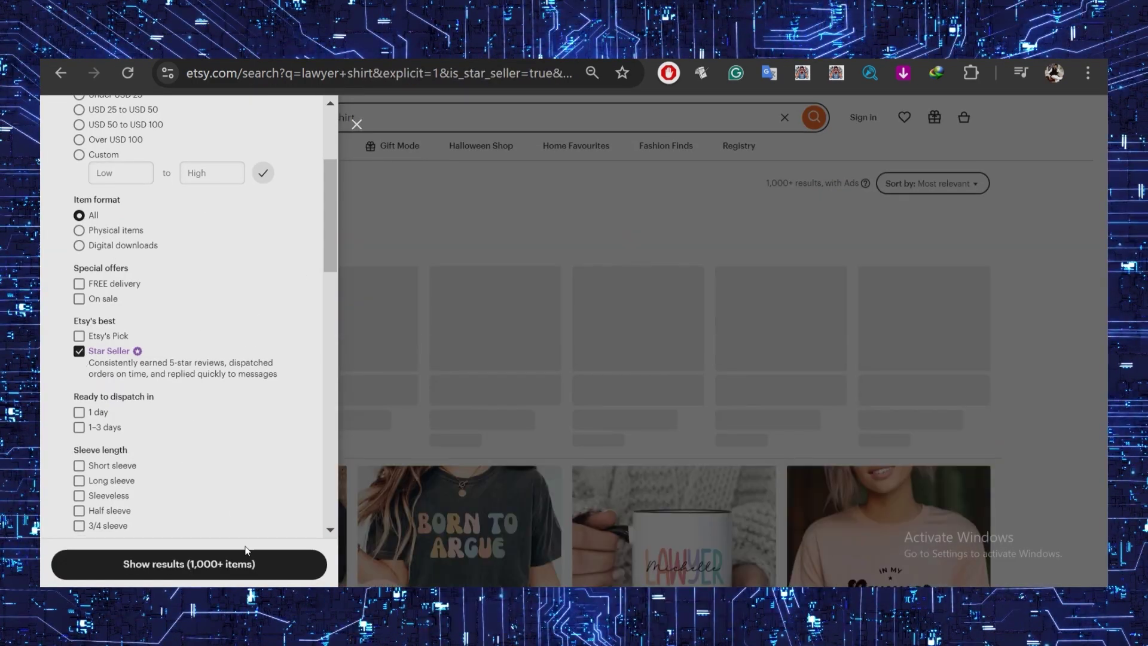
pyautogui.click(226, 569)
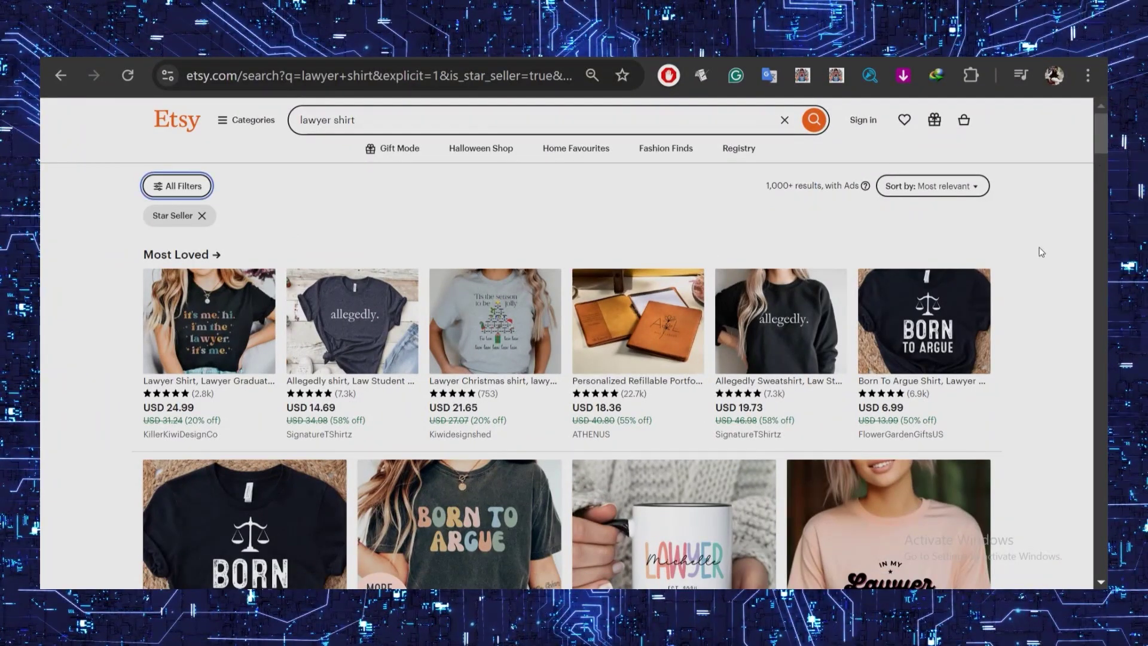
pyautogui.moveTo(1100, 143); pyautogui.dragTo(1105, 205)
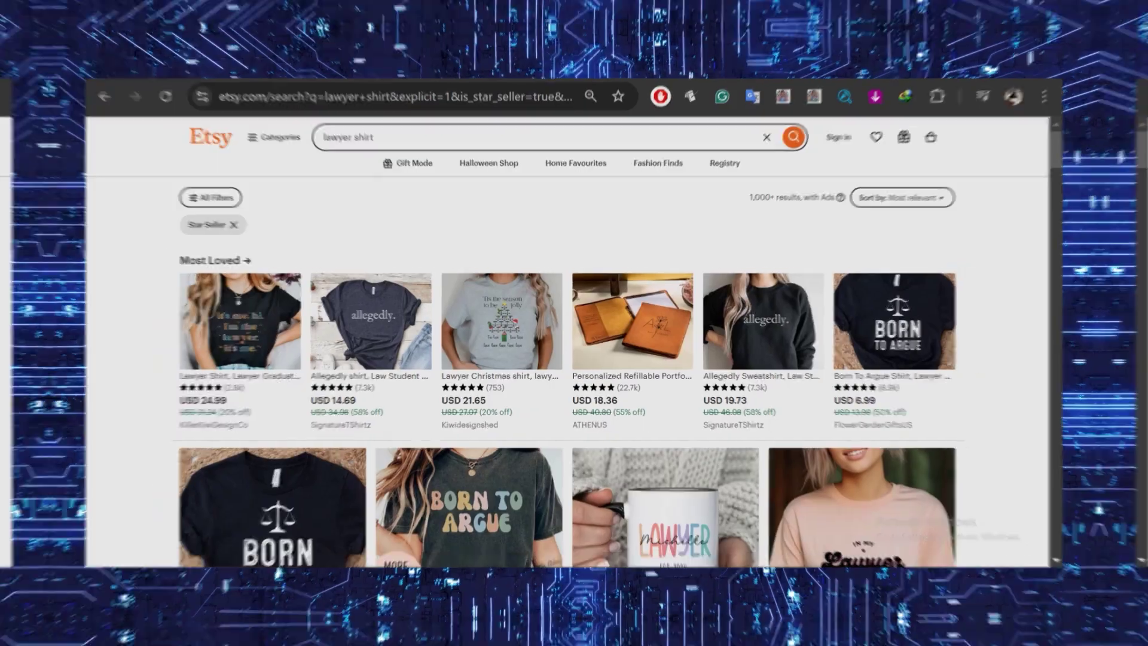
pyautogui.scroll(-10, 574, 359)
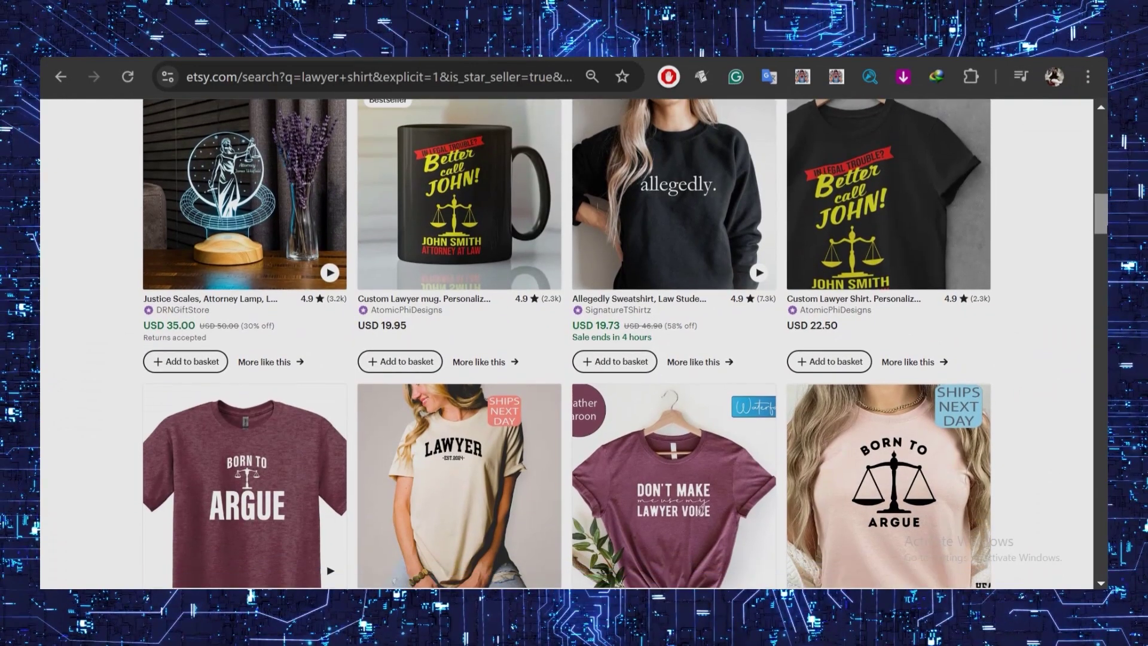
pyautogui.scroll(-2, 574, 344)
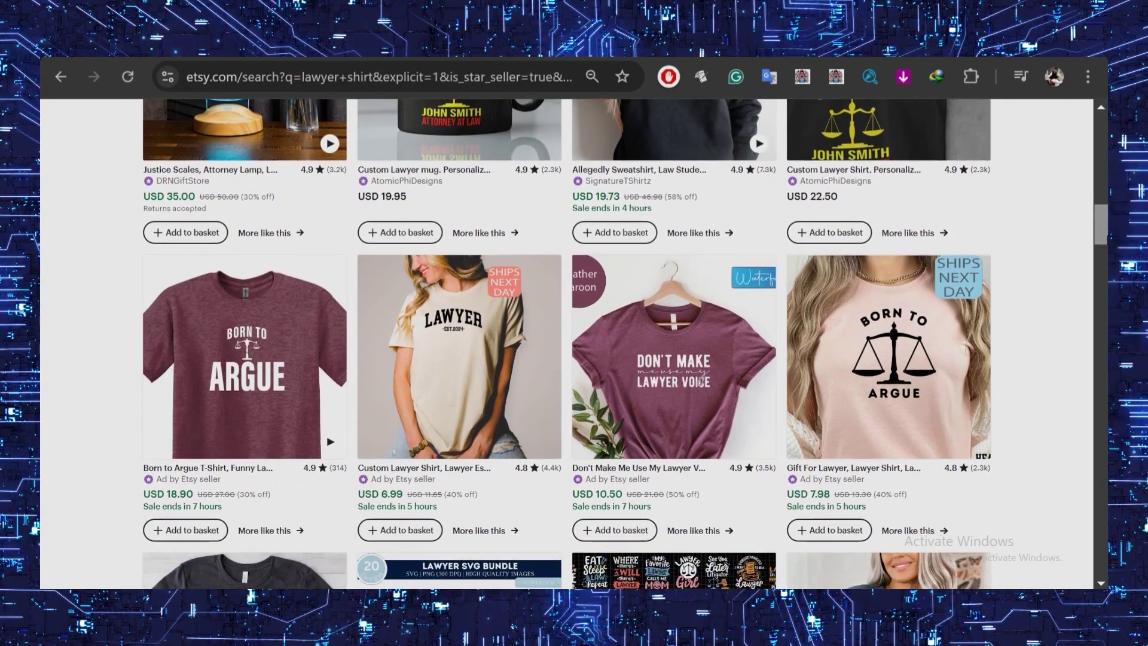
pyautogui.scroll(-1, 740, 316)
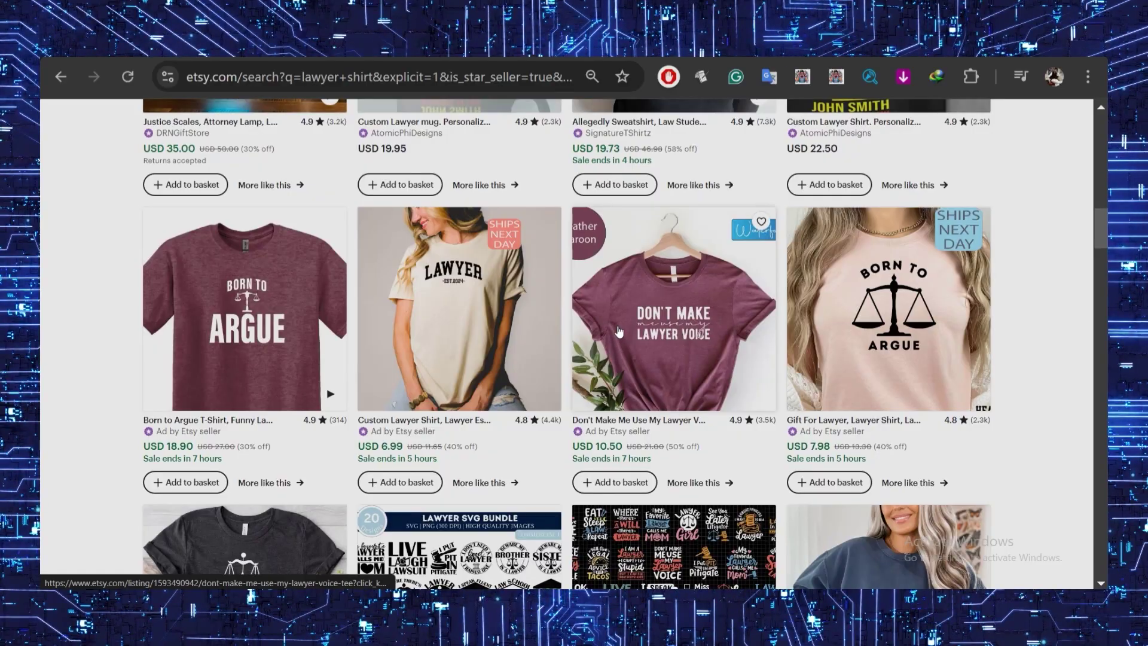
pyautogui.scroll(-2, 624, 283)
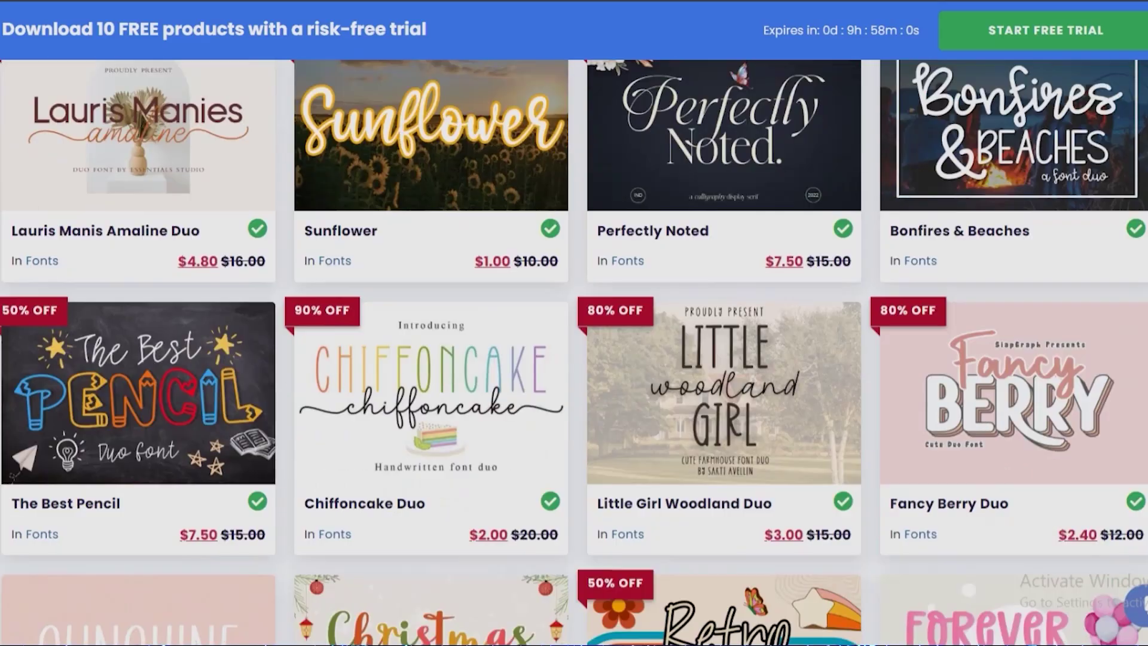
# - Scroll down through Creative Fabrica's duo font listings
pyautogui.scroll(-6, 574, 353)
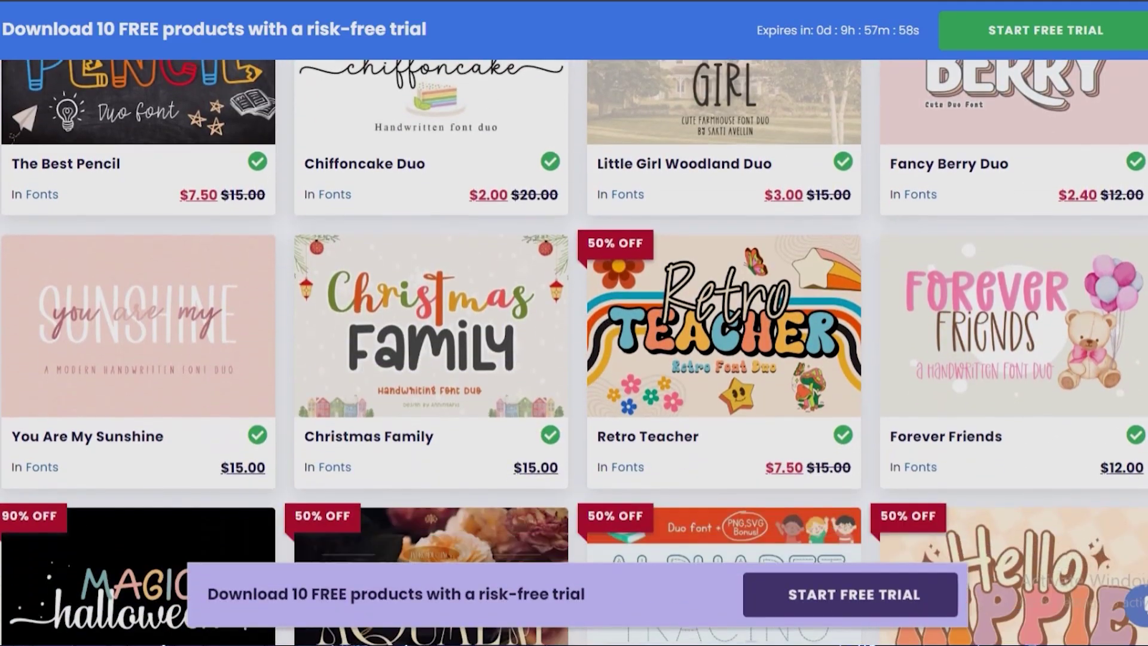
pyautogui.scroll(-14, 574, 353)
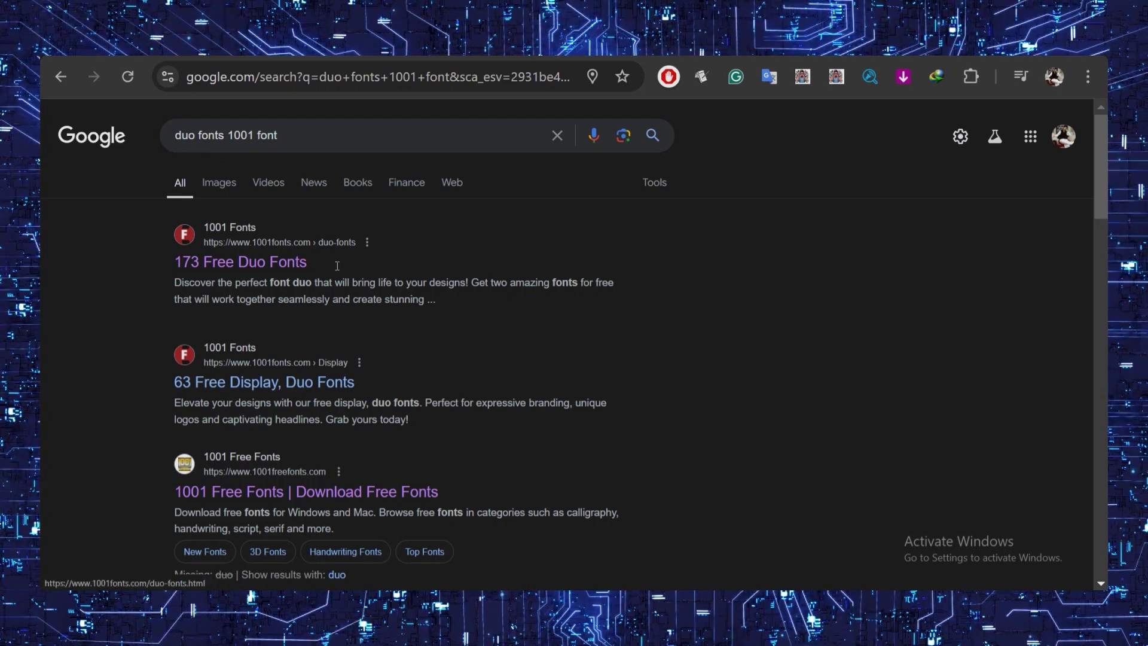
# - Open 1001 Fonts' list of free duo fonts and scroll through it
pyautogui.click(286, 262)
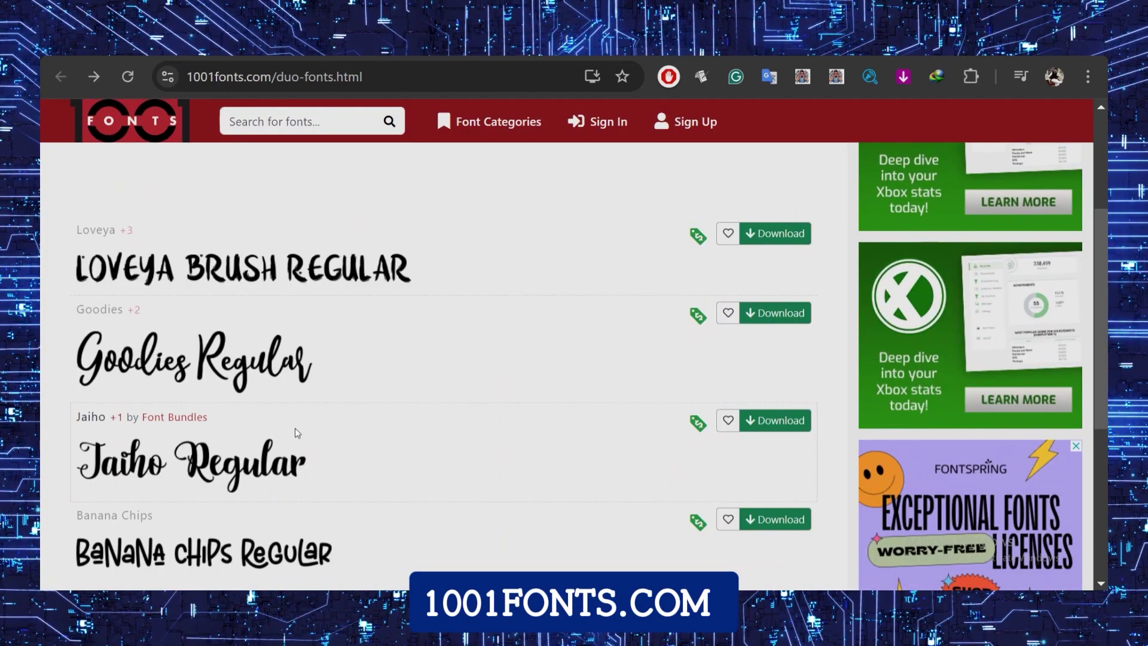
pyautogui.scroll(-3, 307, 430)
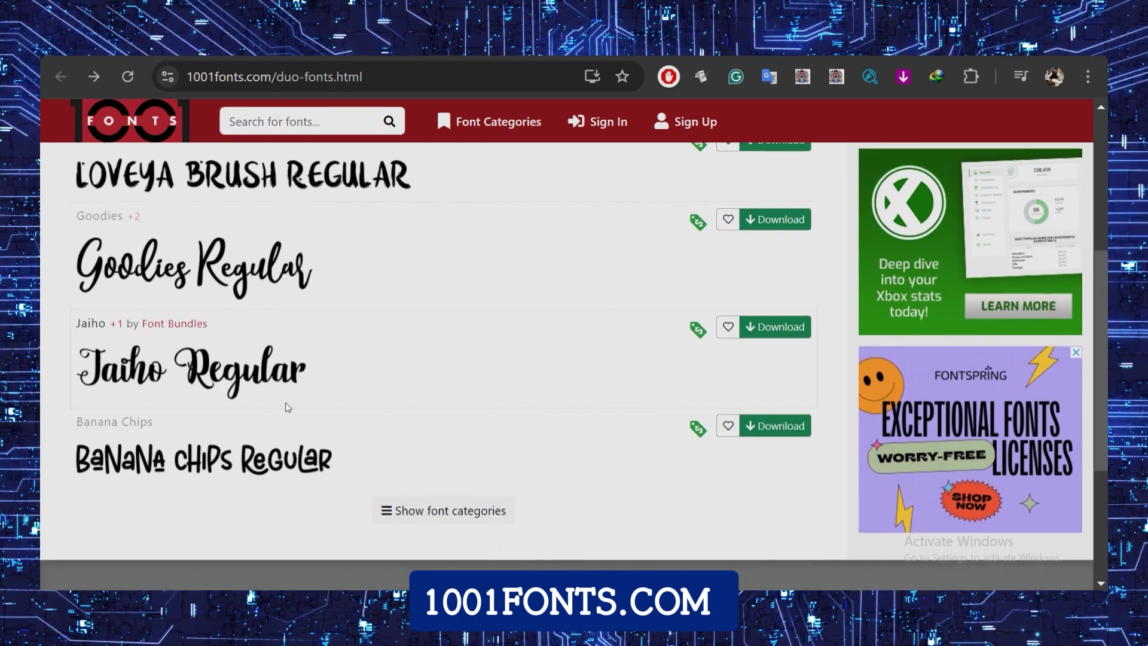
pyautogui.scroll(3, 287, 407)
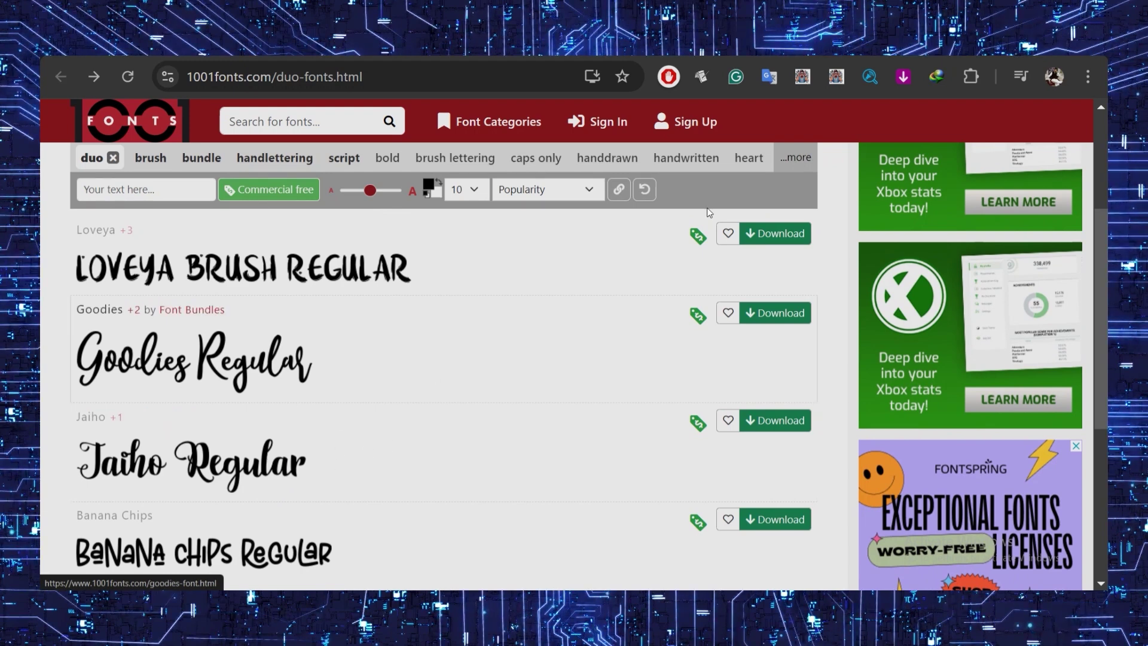
# - View the Jaiho font page's preview samples, then return to the search results
pyautogui.click(479, 454)
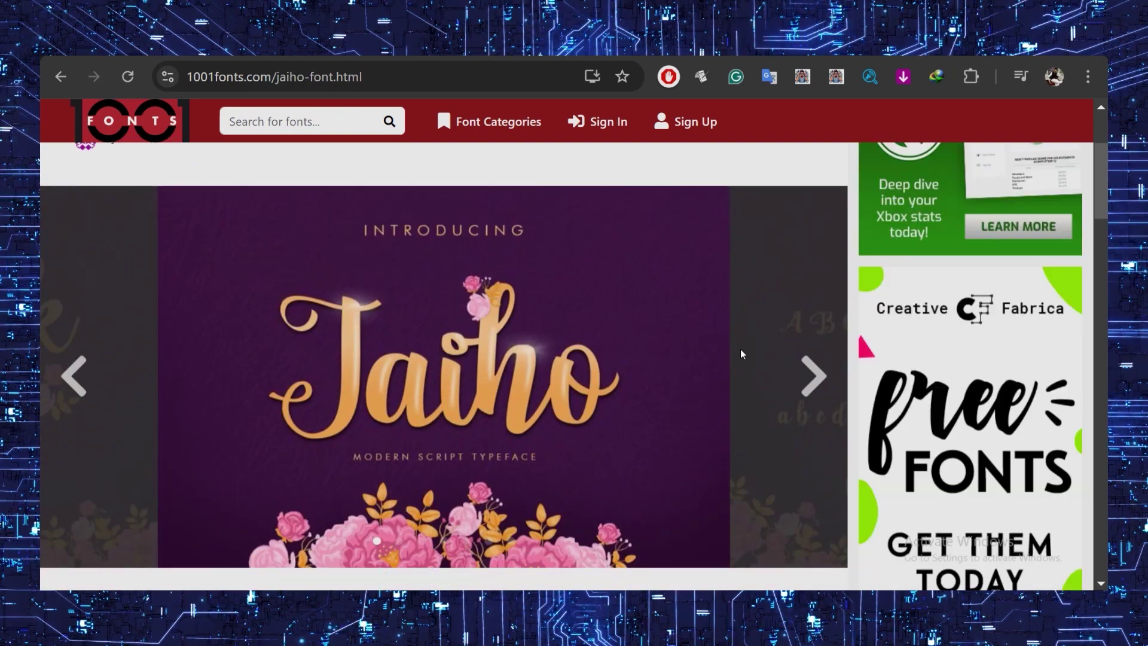
pyautogui.click(813, 373)
pyautogui.click(812, 375)
pyautogui.click(812, 376)
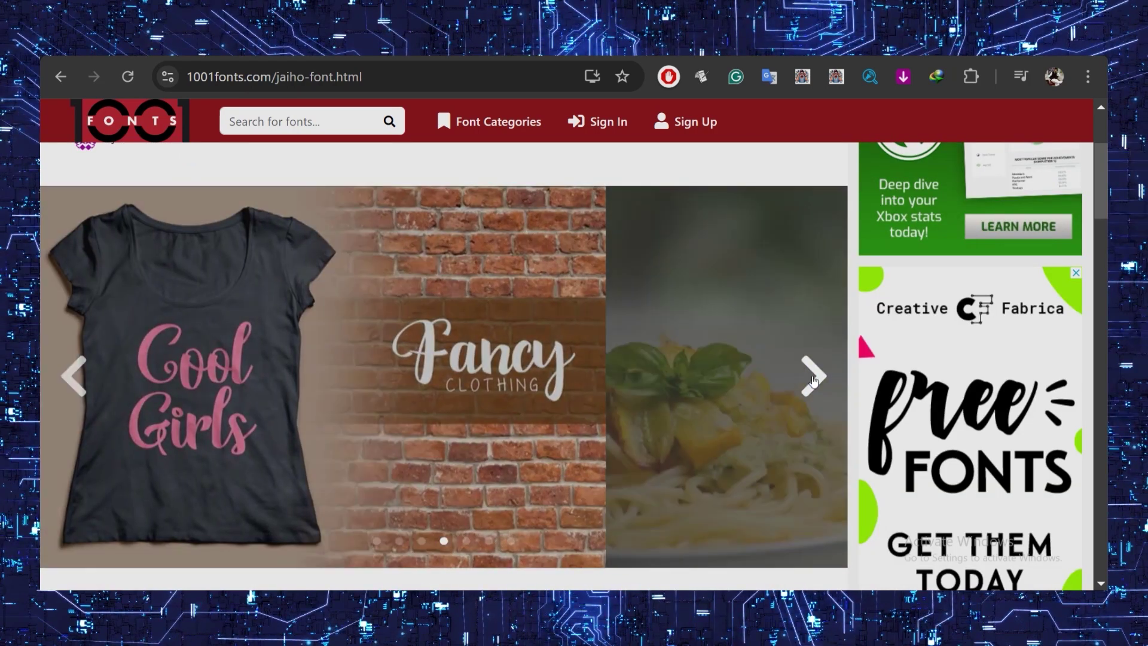
pyautogui.scroll(-6, 494, 288)
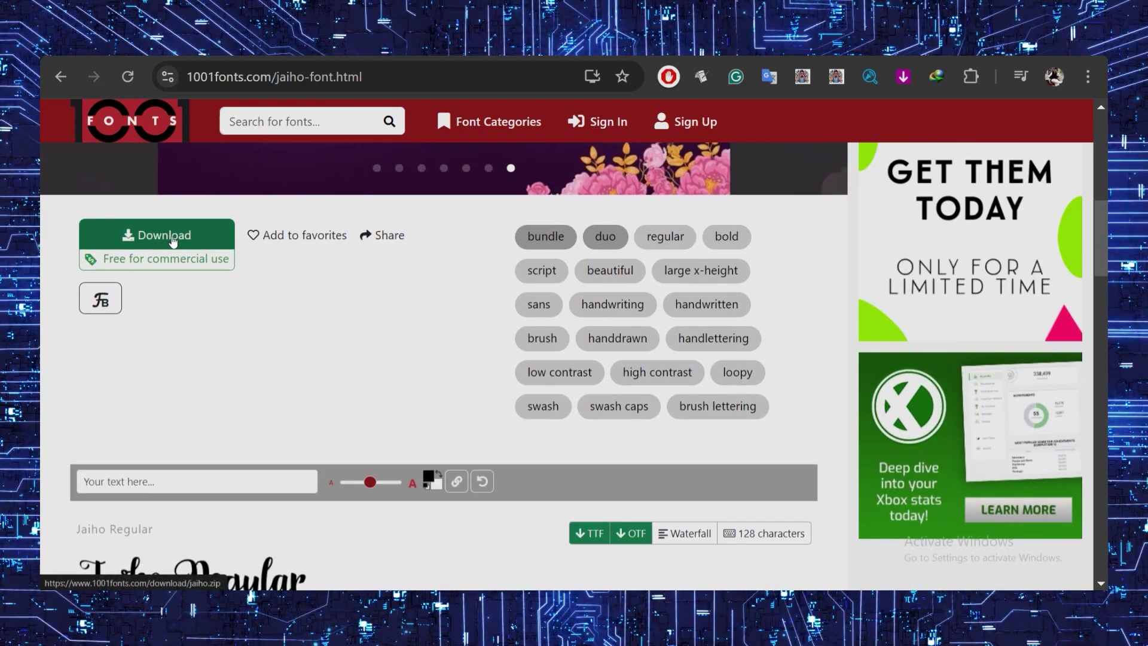
pyautogui.hotkey('alt', 'Left')
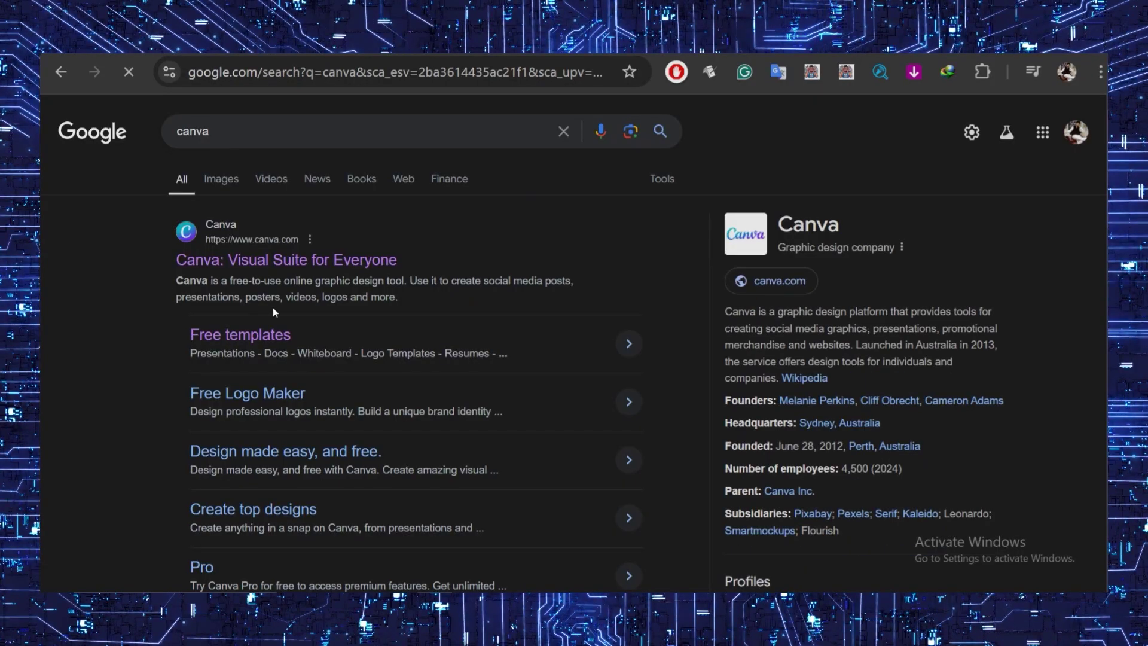
# - Create a custom-size Canva design 4500 px wide by 5400 px high
pyautogui.click(271, 263)
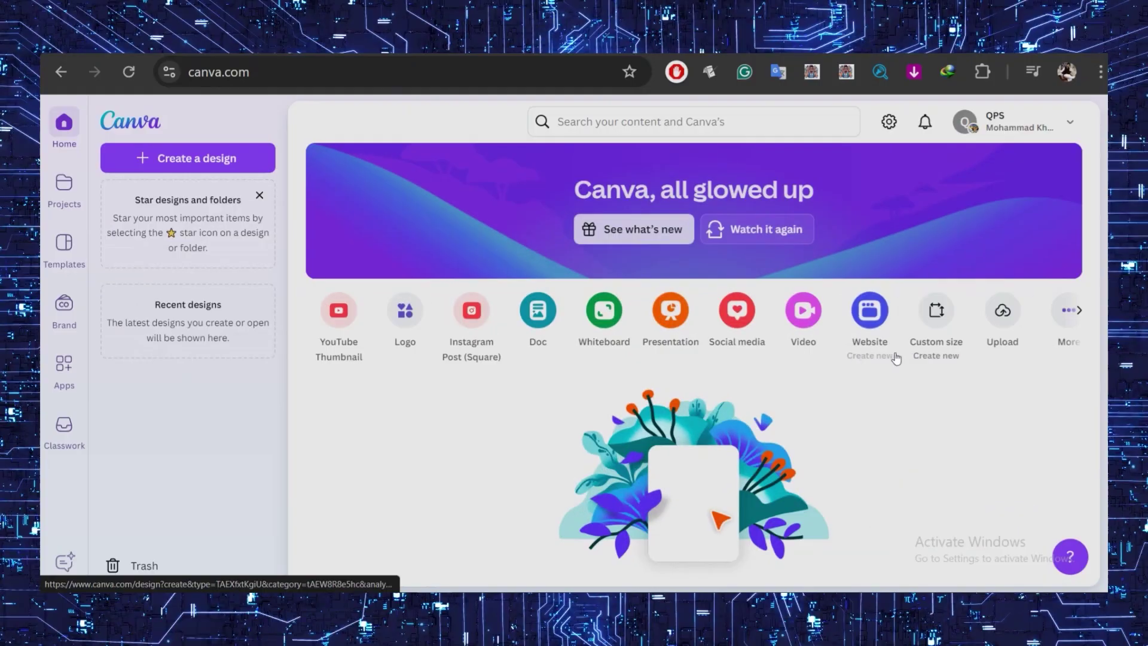
pyautogui.click(934, 335)
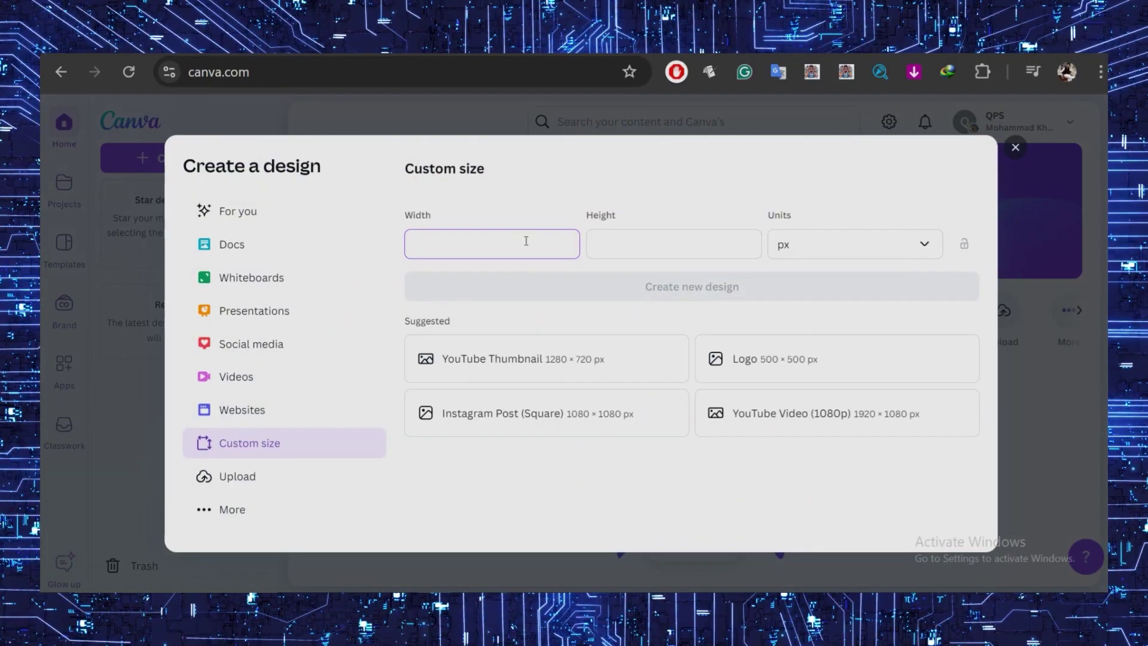
pyautogui.write('4500')
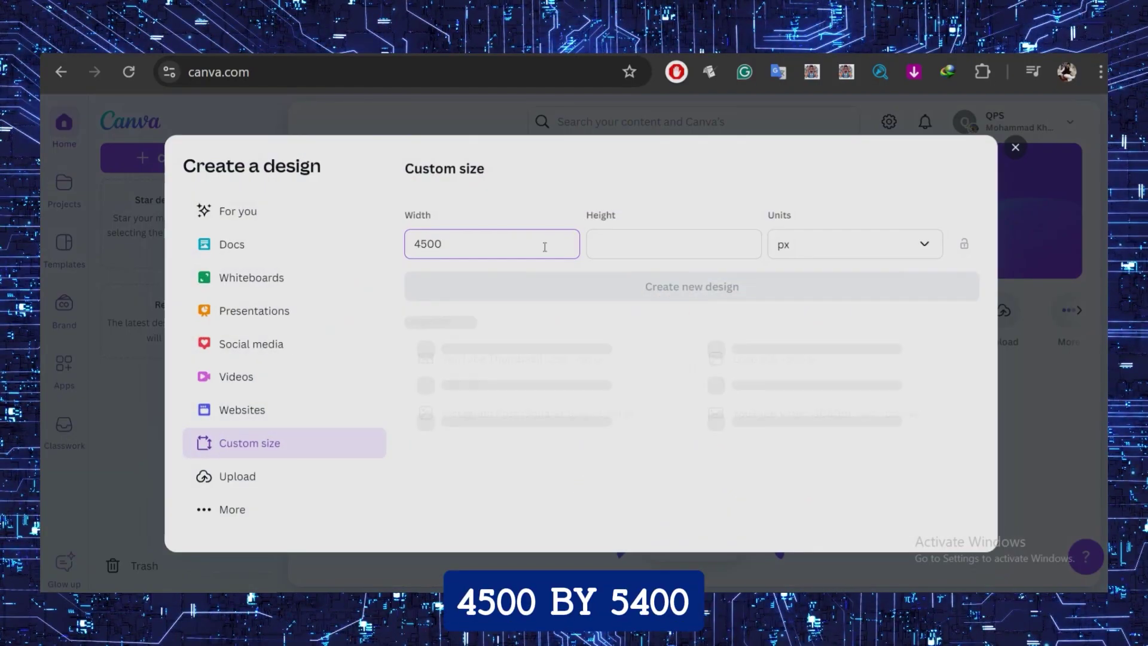
pyautogui.click(595, 242)
pyautogui.write('5400')
pyautogui.press('Return')
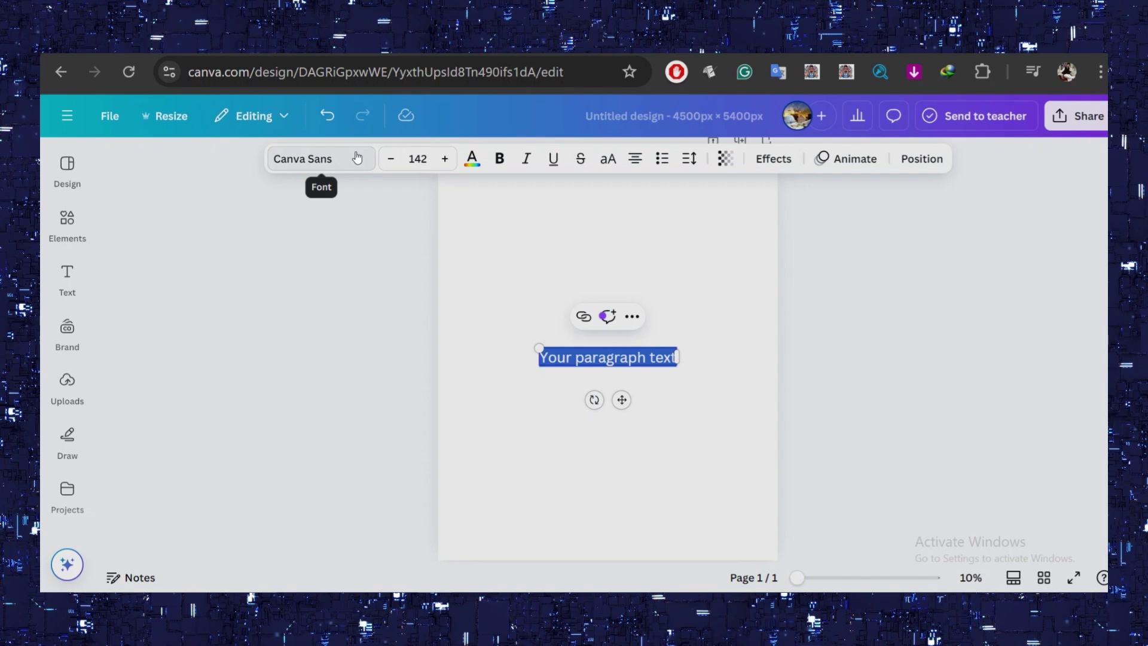
# - Set 'I DONT NEED A' in HK Modular on one line at the top of the page
pyautogui.click(316, 158)
pyautogui.write('H')
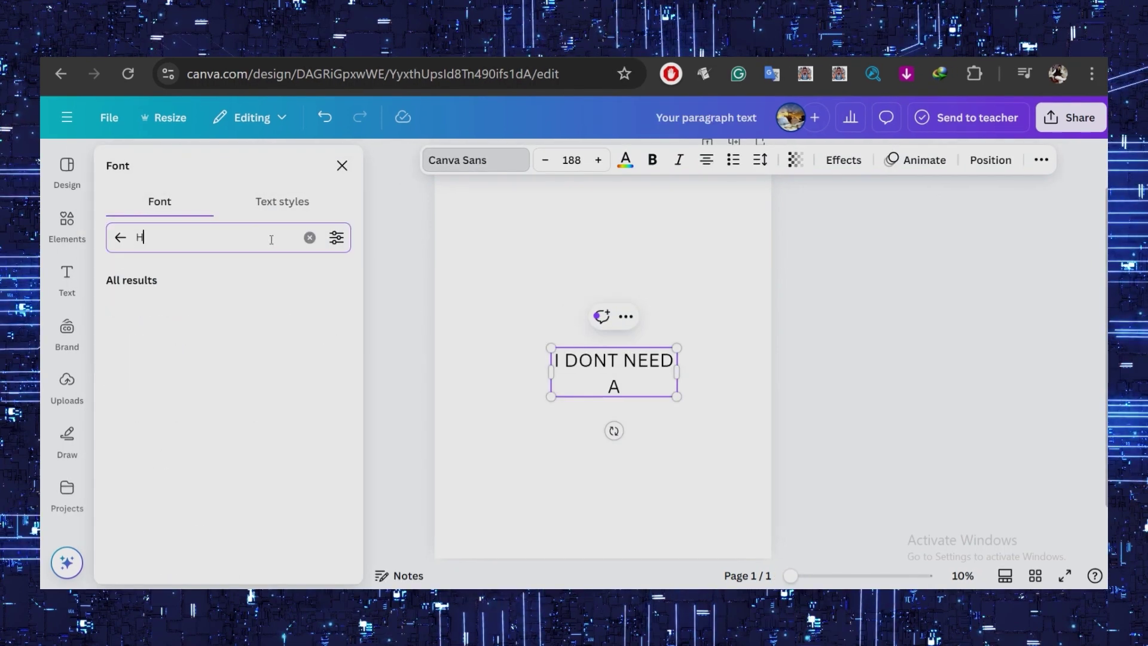
pyautogui.write('K')
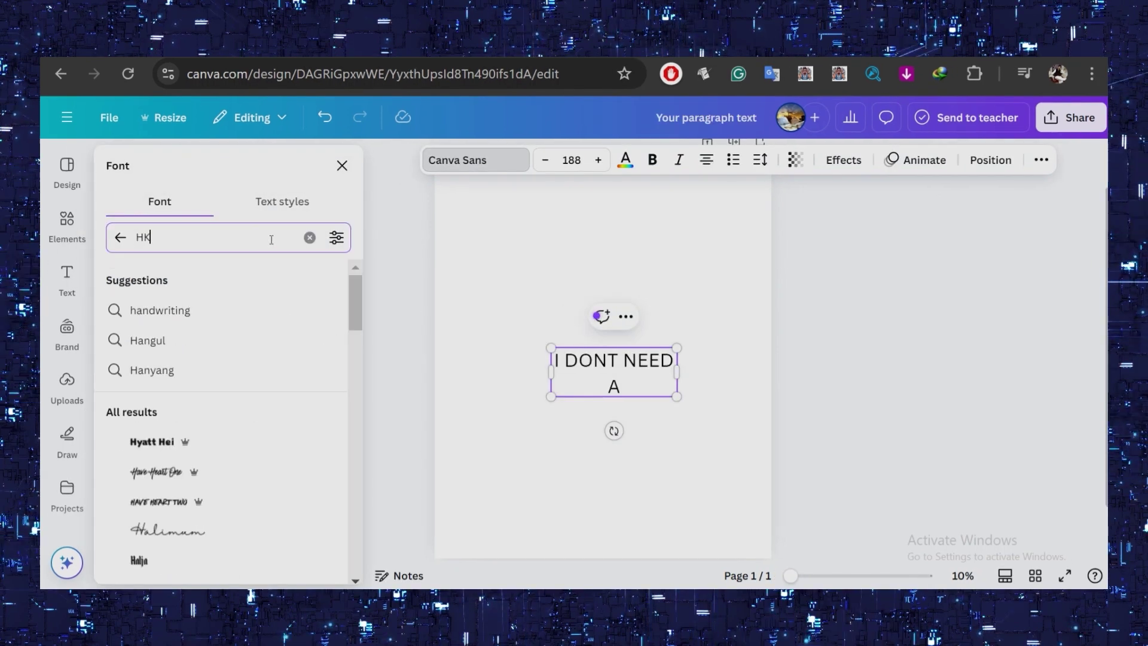
pyautogui.click(332, 313)
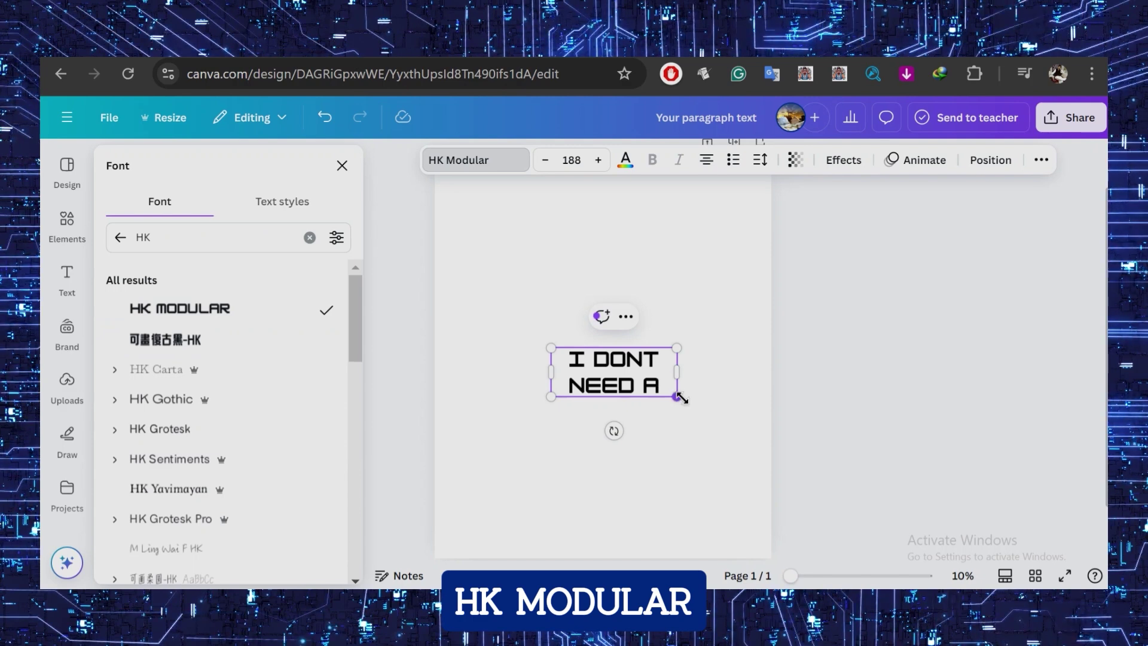
pyautogui.moveTo(680, 398); pyautogui.dragTo(886, 378)
pyautogui.click(755, 417)
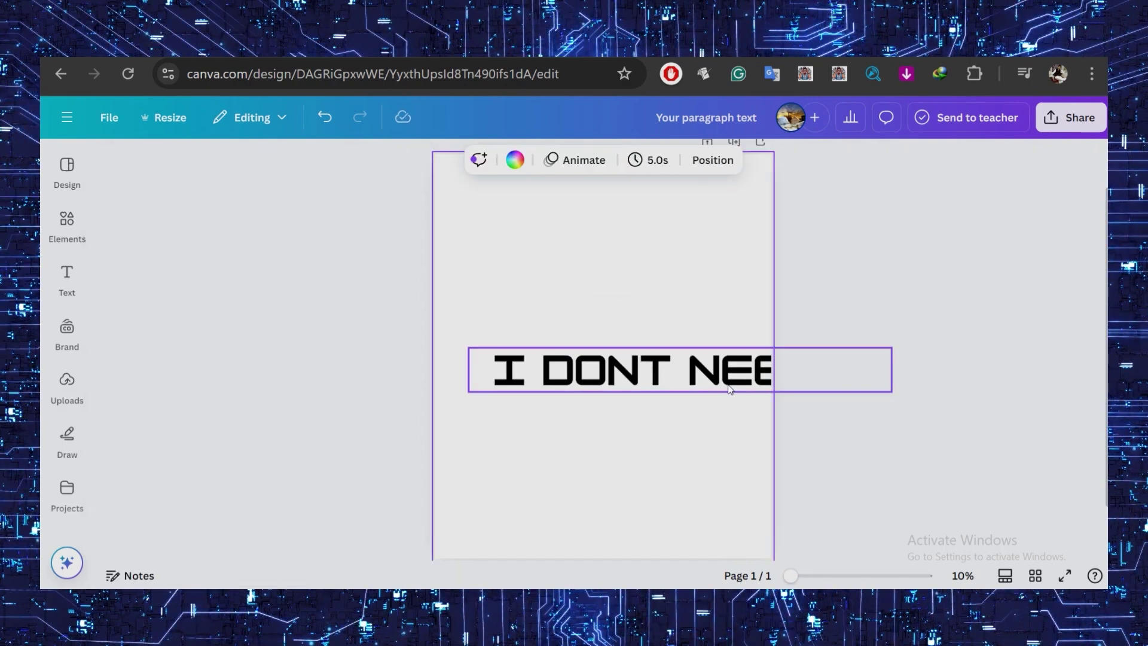
pyautogui.moveTo(728, 389); pyautogui.dragTo(657, 234)
pyautogui.click(387, 160)
pyautogui.click(389, 161)
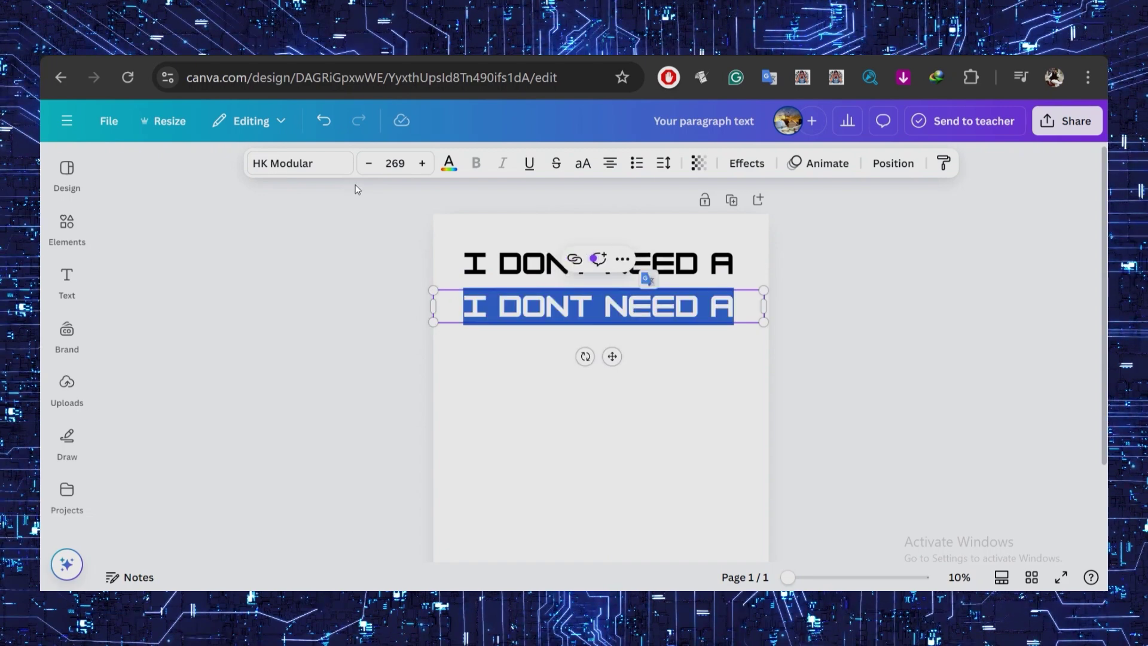
# - Change the copied line to the Mama font, retype it as 'good lawyer', and enlarge it
pyautogui.click(283, 163)
pyautogui.write('mama')
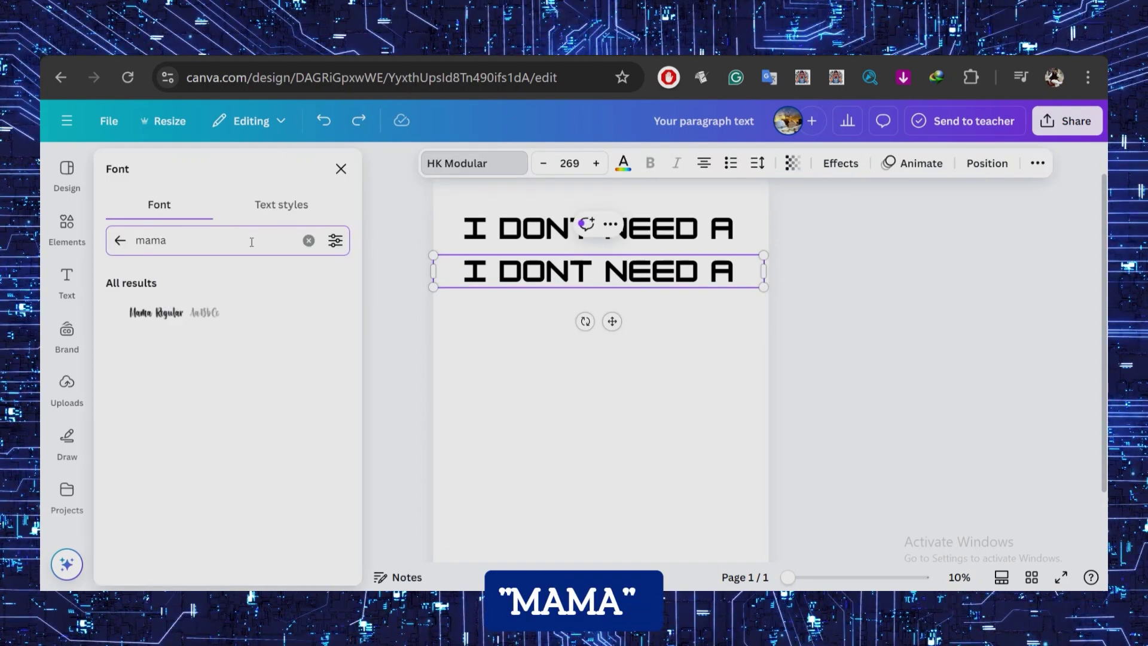
pyautogui.click(218, 311)
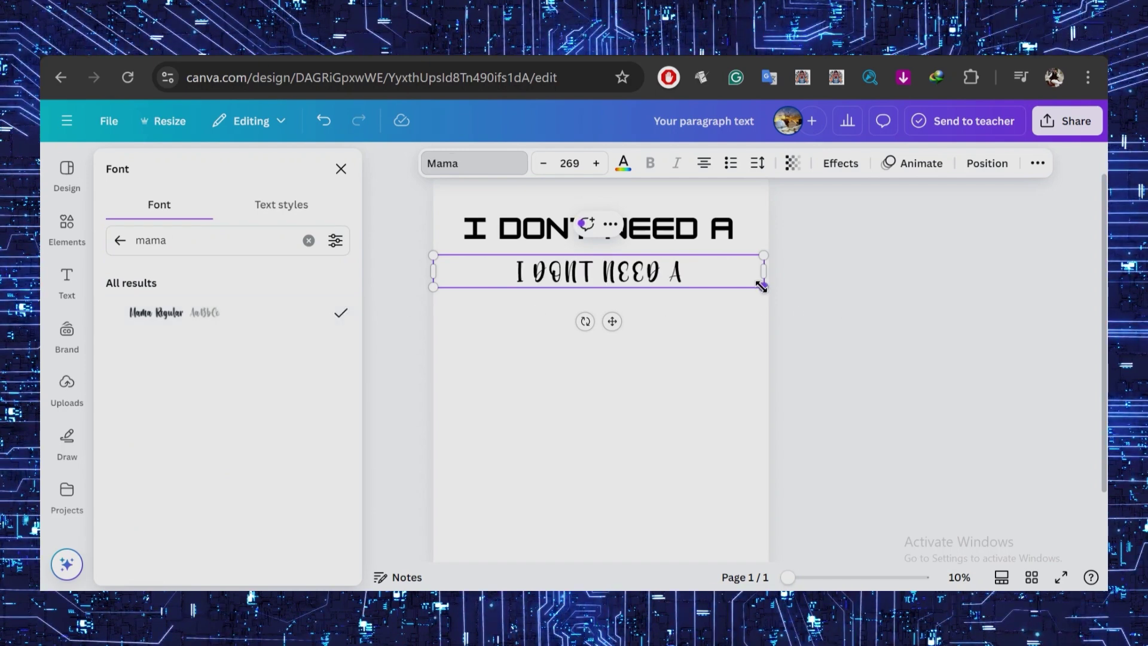
pyautogui.doubleClick(628, 272)
pyautogui.write('good lawyer')
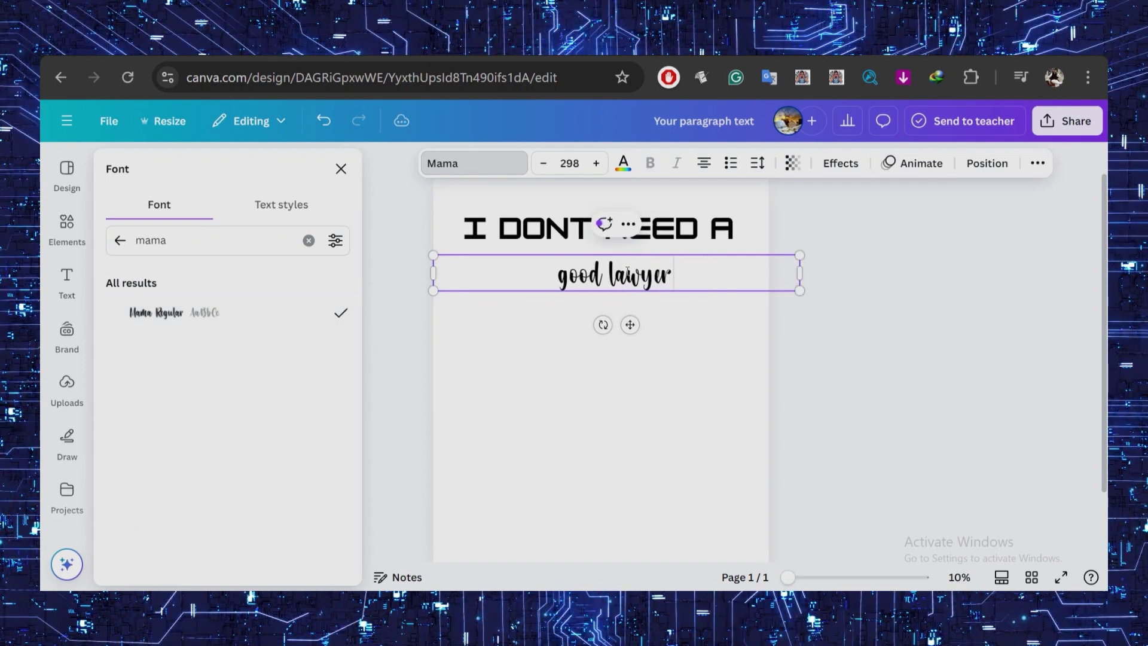
pyautogui.moveTo(433, 291); pyautogui.dragTo(336, 294)
pyautogui.click(595, 321)
pyautogui.click(610, 275)
pyautogui.moveTo(609, 276); pyautogui.dragTo(615, 280)
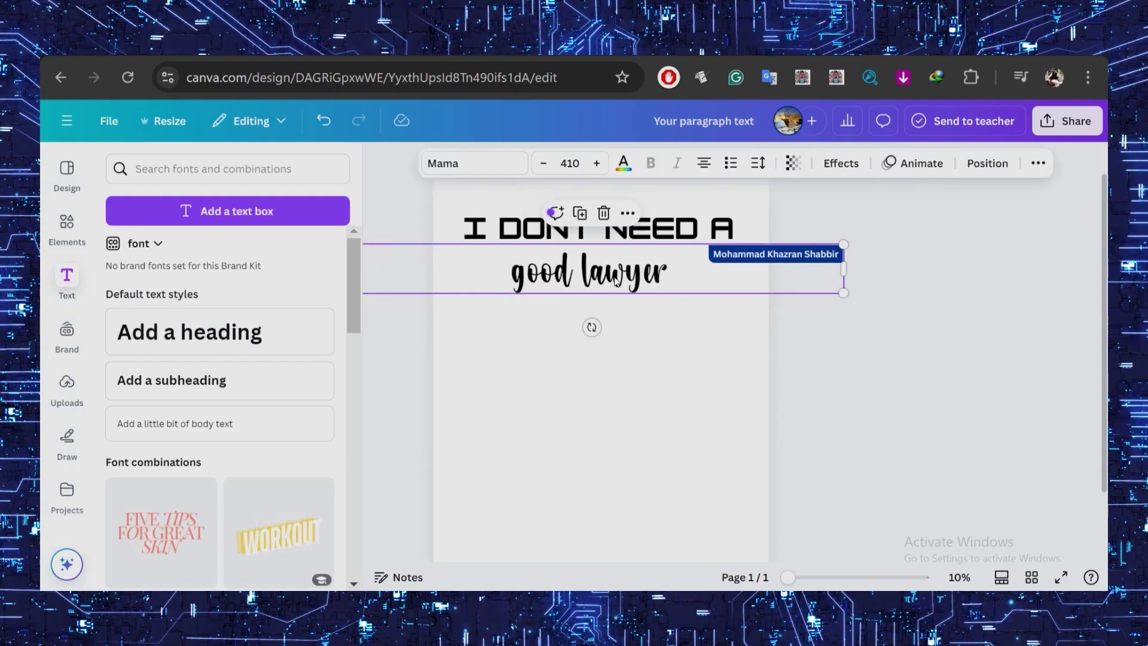
pyautogui.moveTo(843, 291); pyautogui.dragTo(867, 304)
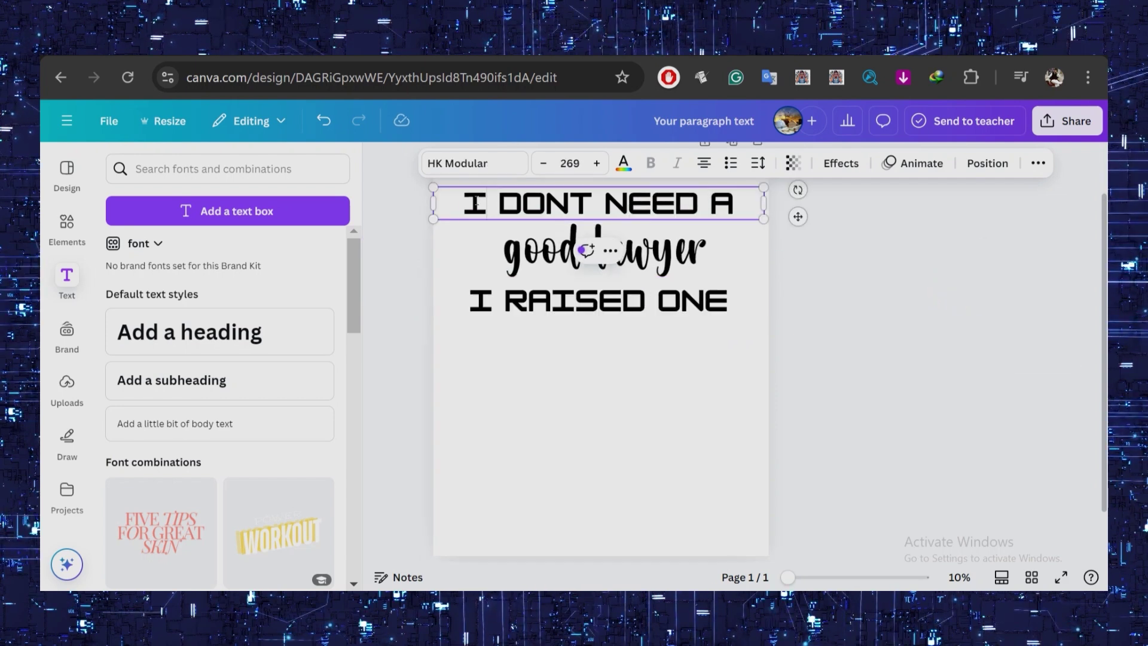
# - Colour the O of DONT orange and the N light grey
pyautogui.doubleClick(475, 204)
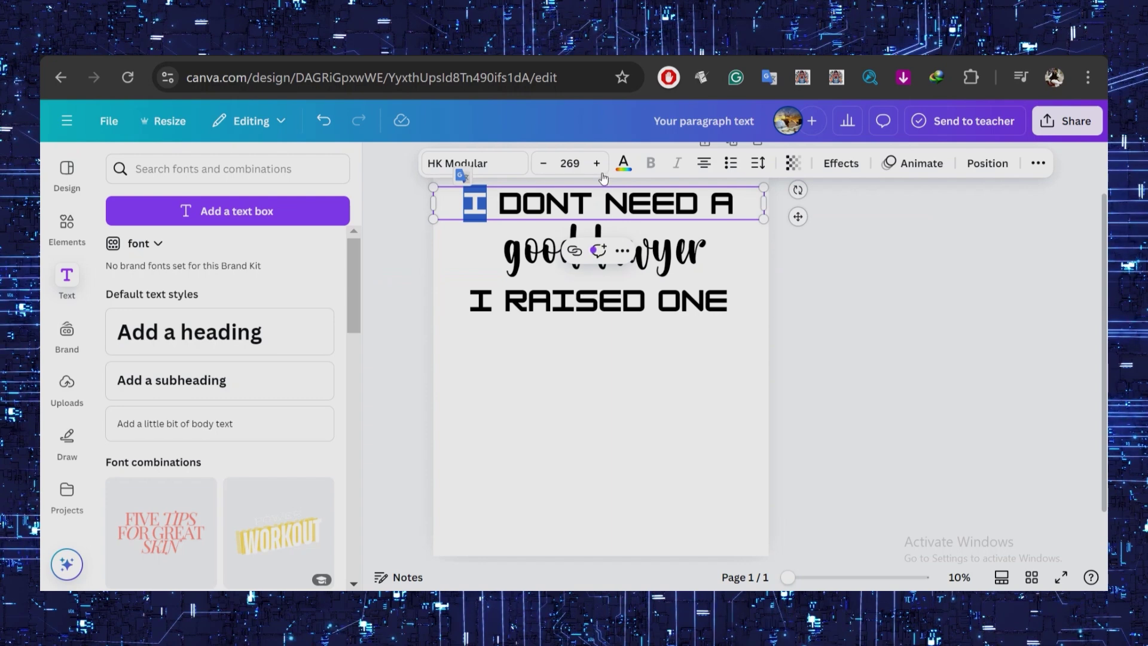
pyautogui.click(621, 164)
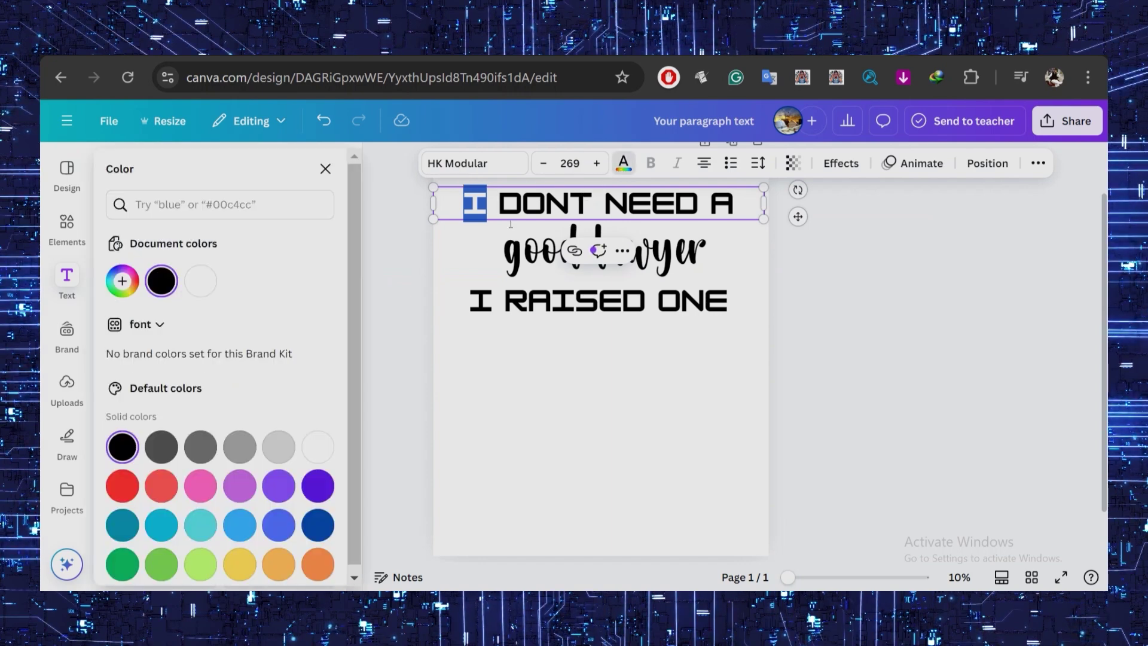
pyautogui.scroll(-1, 274, 397)
pyautogui.moveTo(522, 203); pyautogui.dragTo(593, 203)
pyautogui.click(317, 503)
pyautogui.click(245, 394)
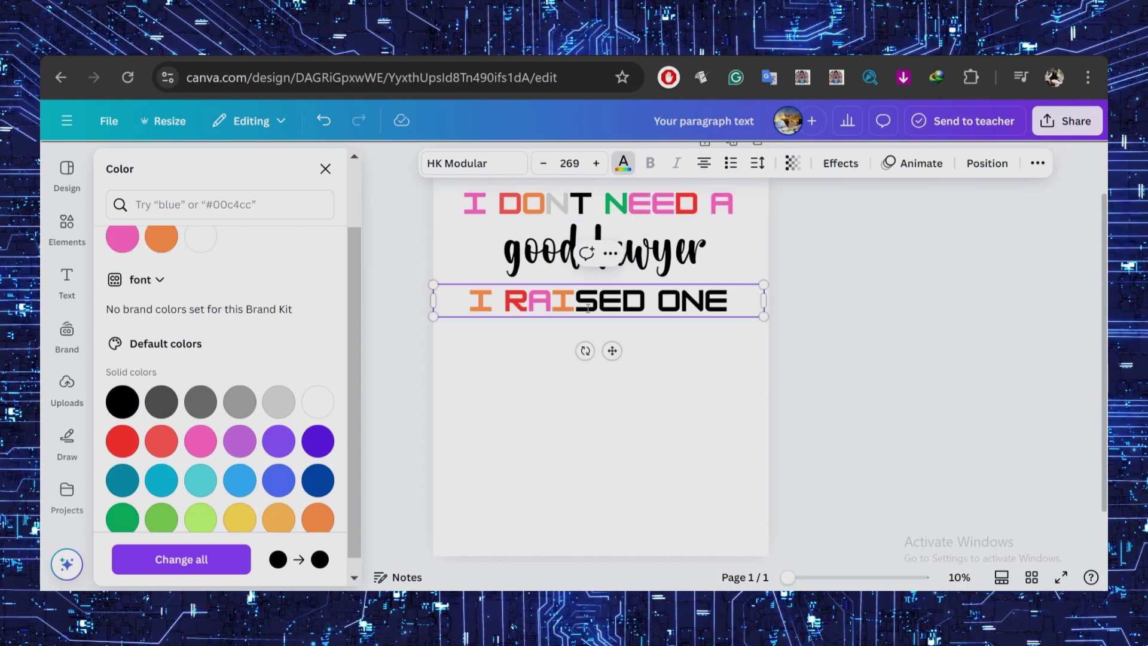
# - Colour the S of RAISED royal blue
pyautogui.doubleClick(588, 307)
pyautogui.click(575, 301)
pyautogui.moveTo(575, 301); pyautogui.dragTo(598, 301)
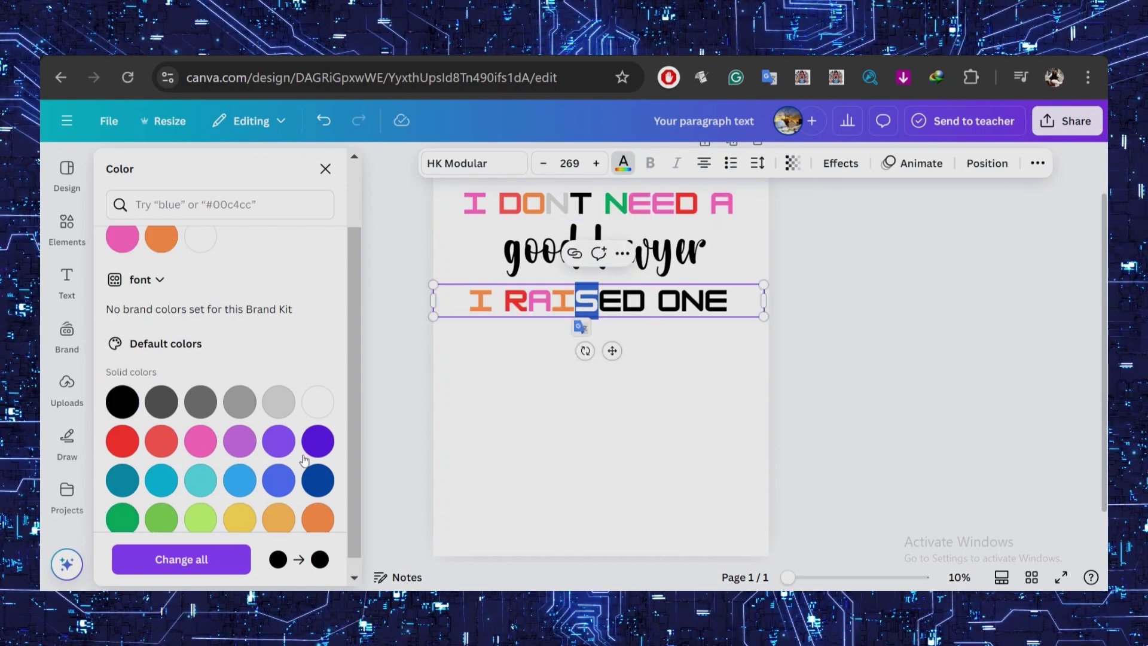
pyautogui.click(278, 480)
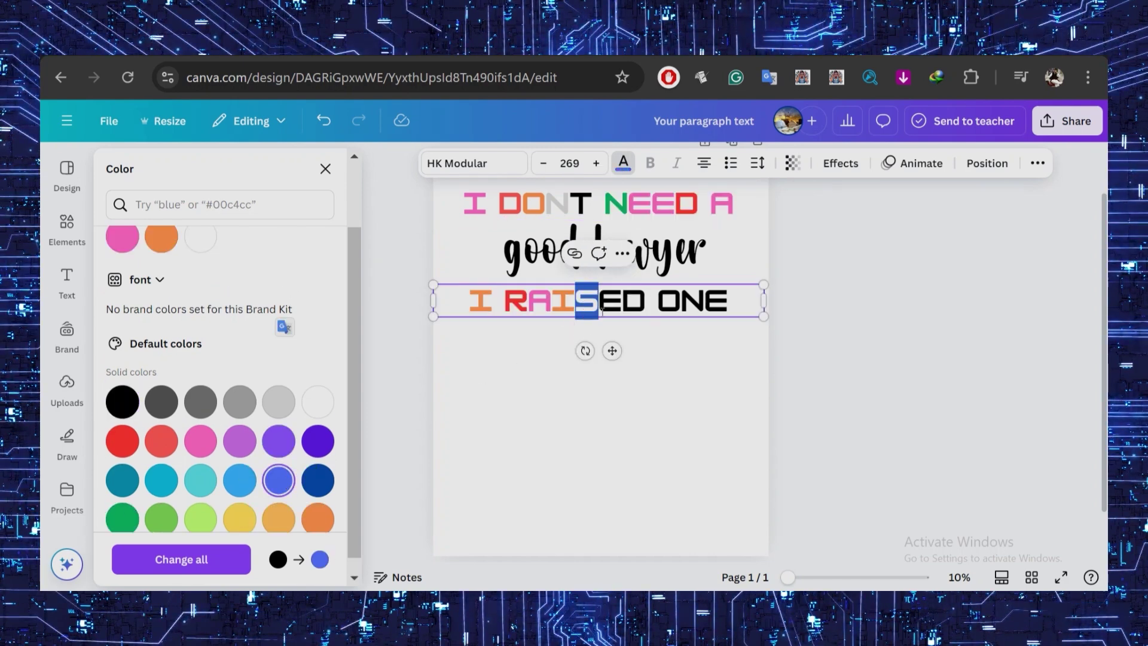
pyautogui.click(622, 305)
pyautogui.click(726, 355)
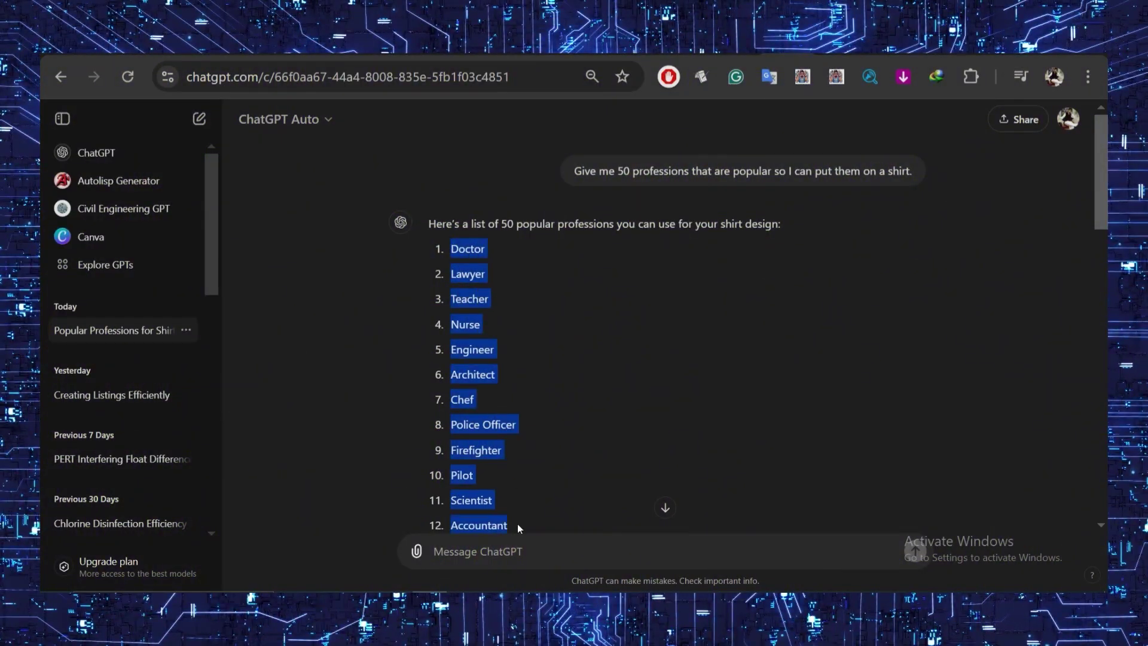
# - Select the numbered list of 50 professions in ChatGPT's answer
pyautogui.moveTo(518, 524); pyautogui.dragTo(565, 396)
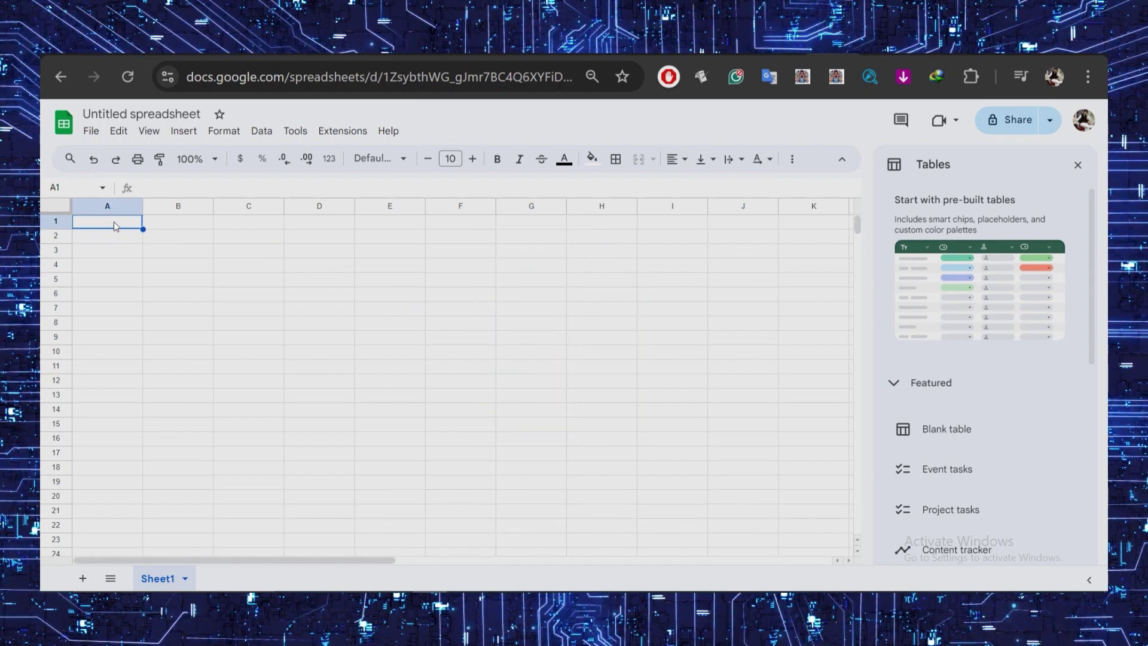
# - Paste the professions into column A and prefix entries with 'Good', e.g. Good Doctor, Good Lawyer
pyautogui.hotkey('ctrl', 'v')
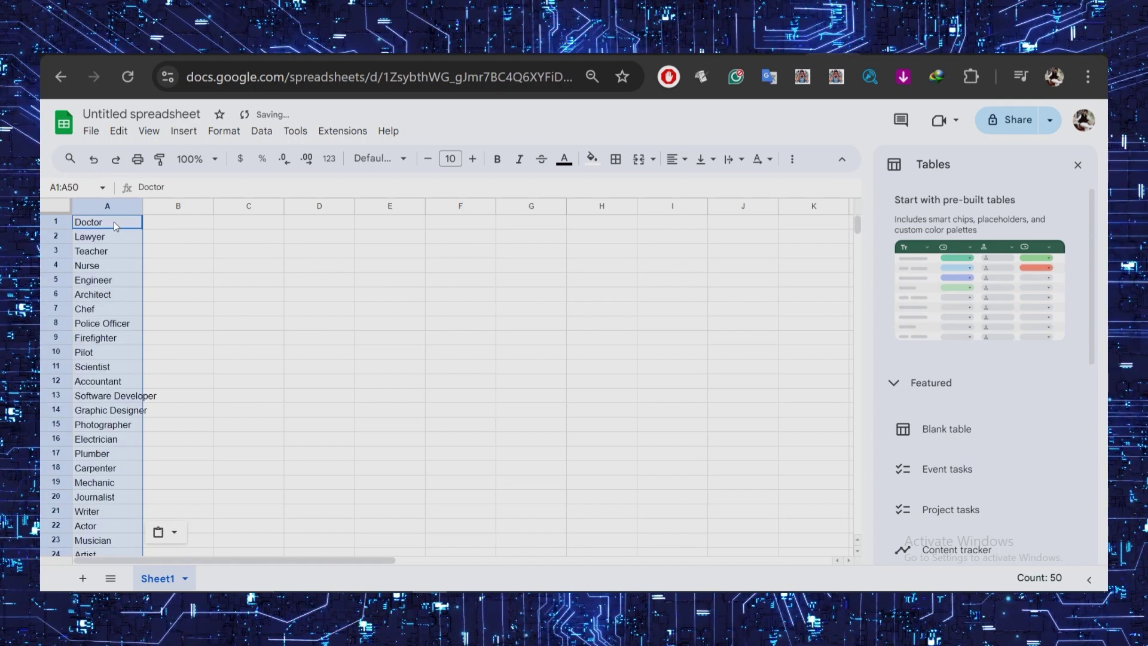
pyautogui.click(183, 314)
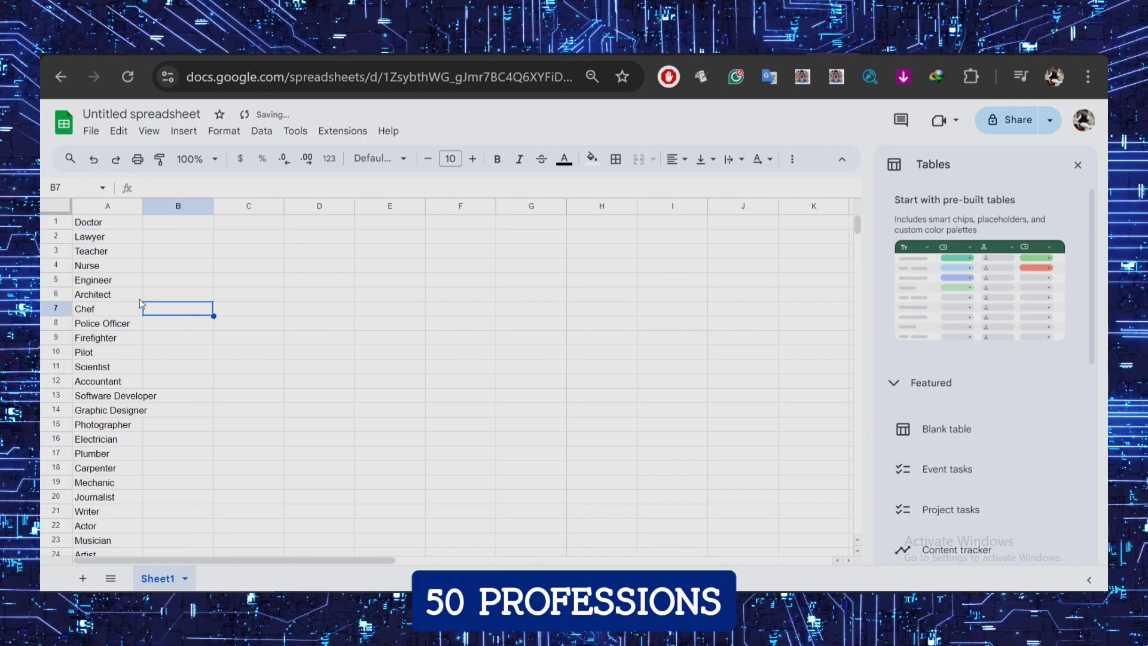
pyautogui.click(77, 227)
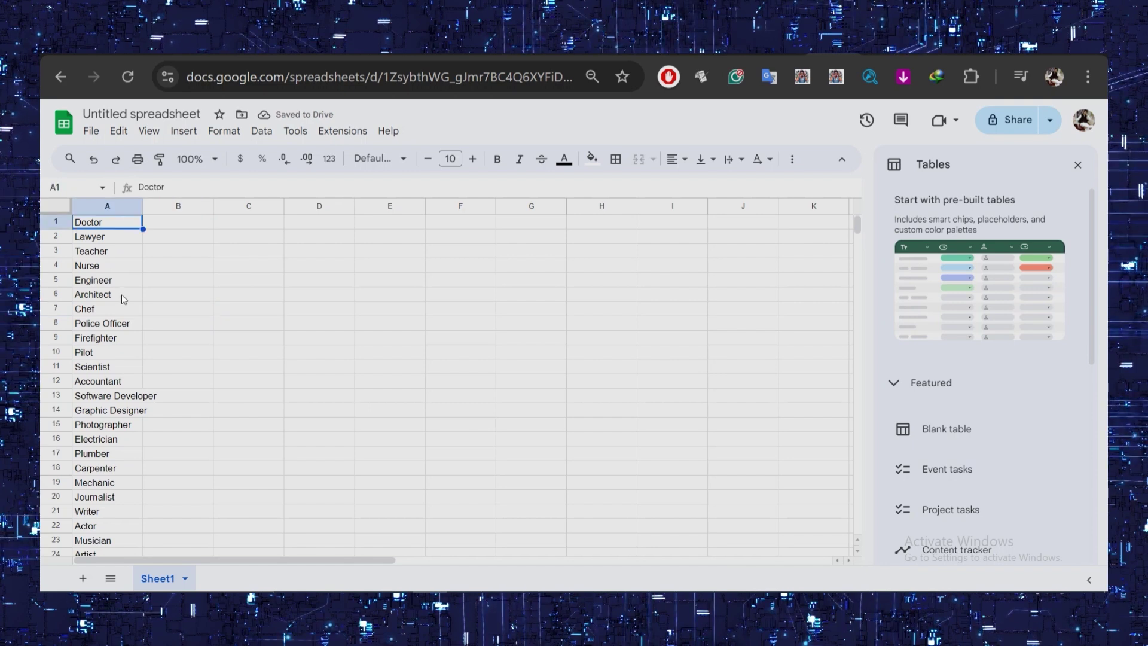
pyautogui.doubleClick(79, 222)
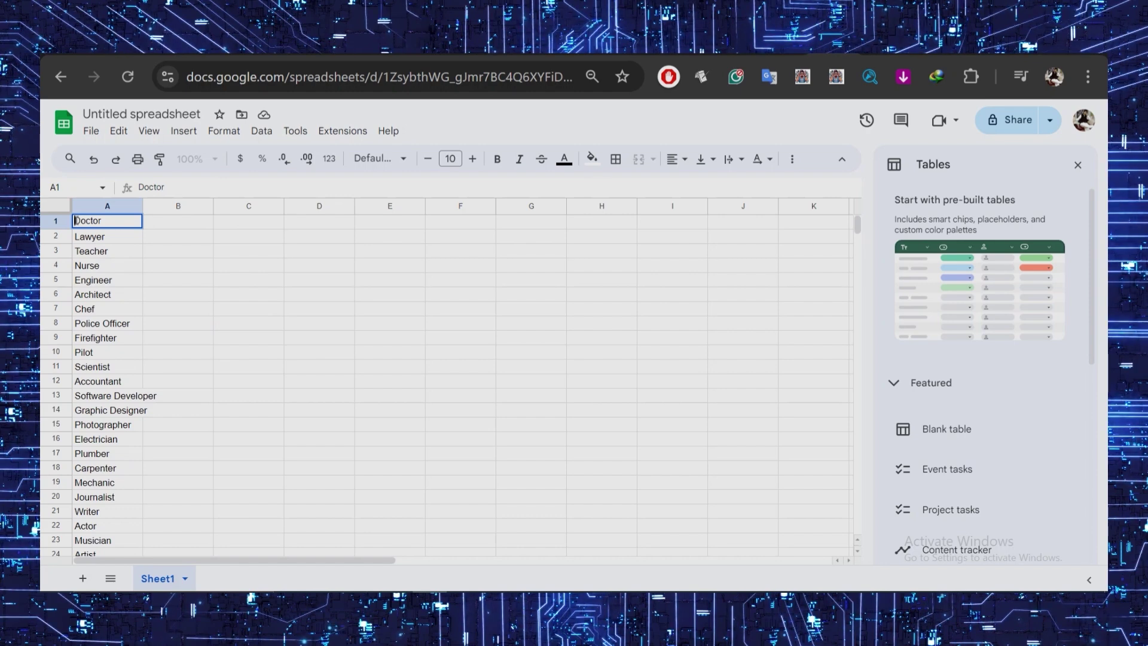
pyautogui.write('Good')
pyautogui.click(109, 267)
pyautogui.click(97, 221)
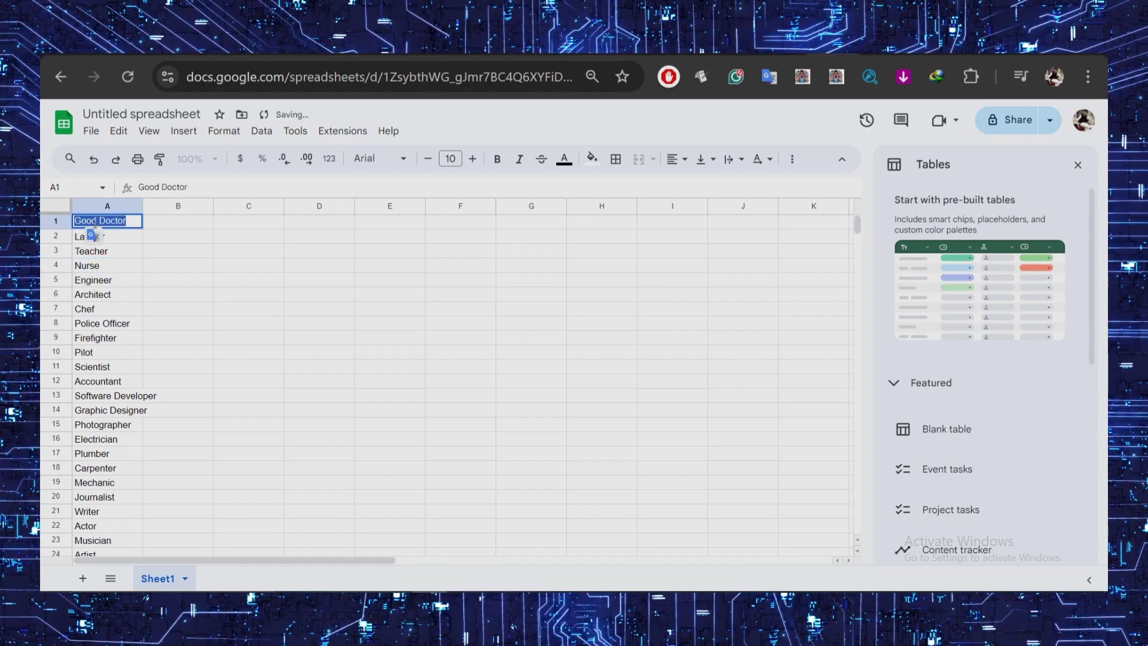
pyautogui.doubleClick(97, 221)
pyautogui.click(78, 236)
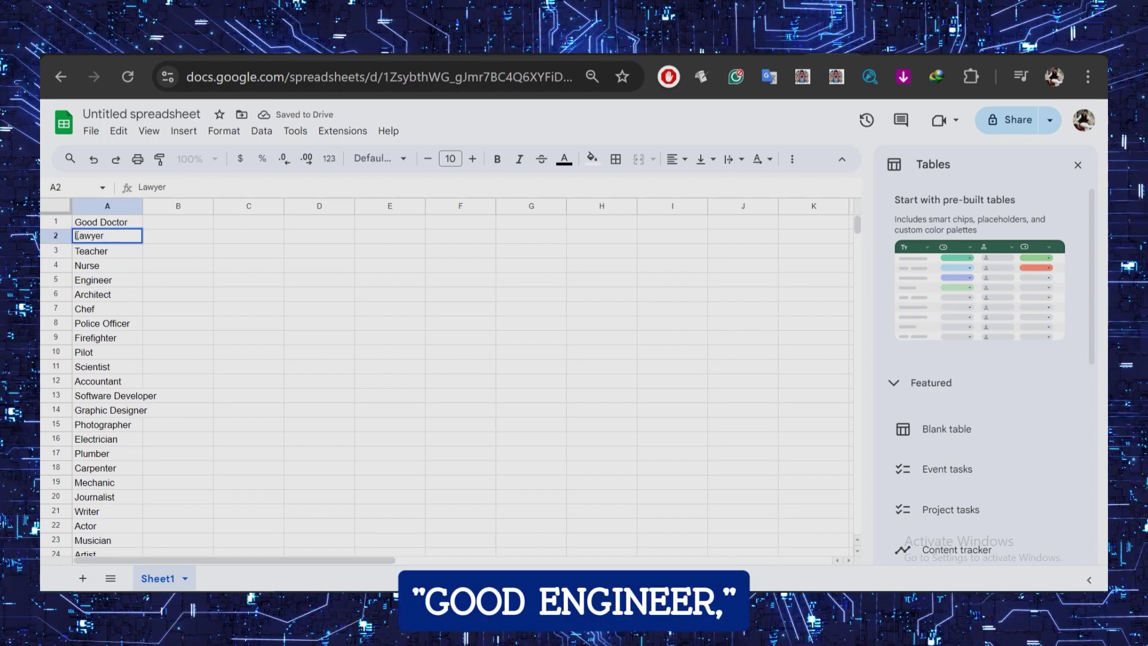
pyautogui.click(130, 278)
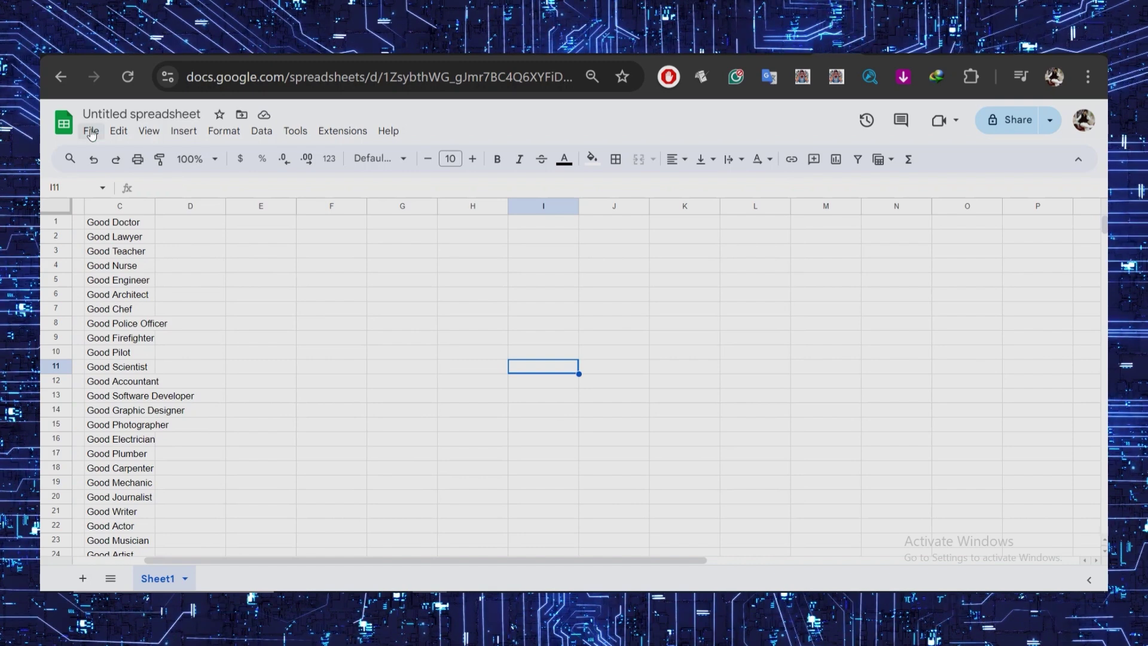
pyautogui.scroll(-12, 1104, 197)
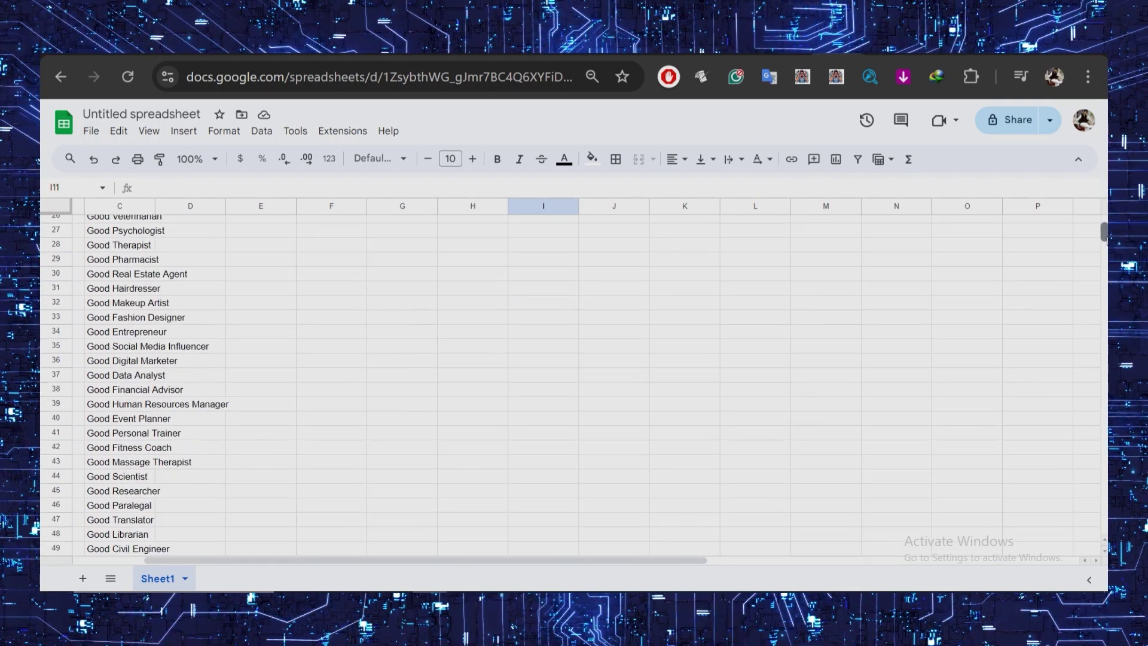
pyautogui.scroll(12, 1104, 198)
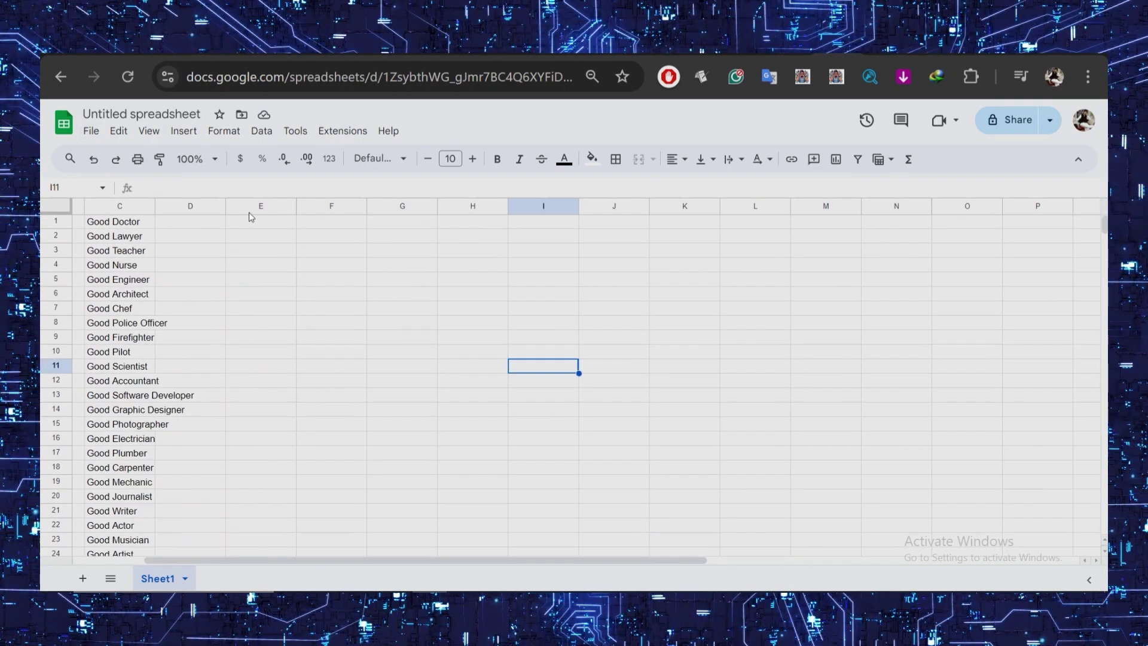
# - Download the sheet as a Comma Separated Values (.csv) file
pyautogui.click(91, 131)
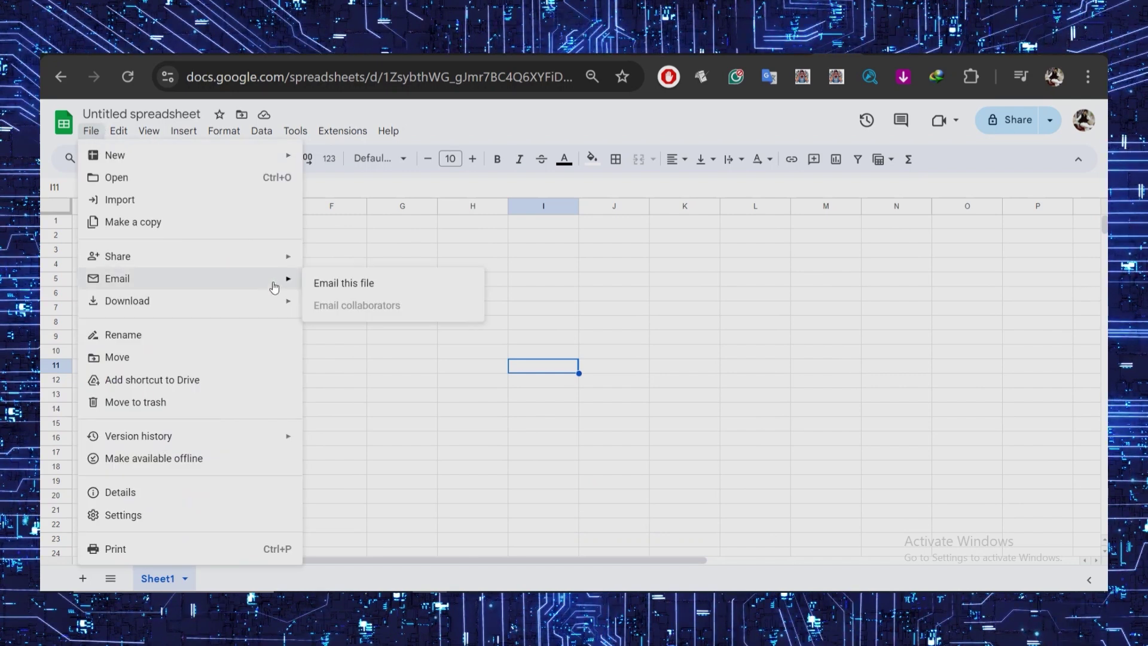
pyautogui.moveTo(277, 299)
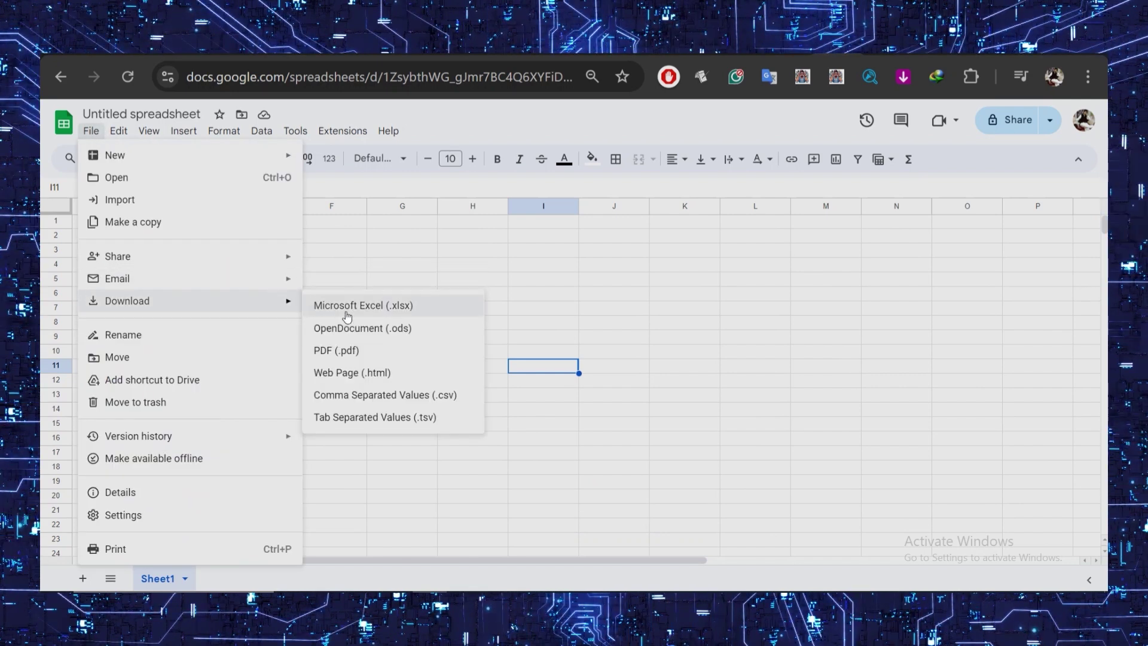
pyautogui.click(388, 395)
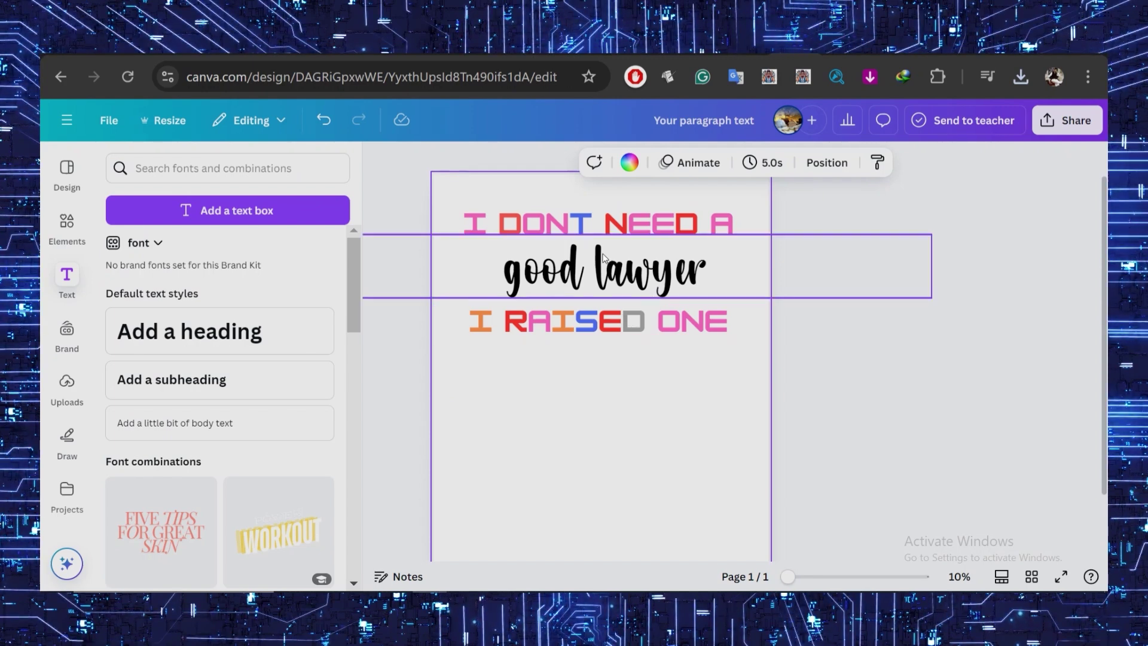
# - Select the Good Lawyer text and search the Apps panel for 'bulk create'
pyautogui.click(594, 276)
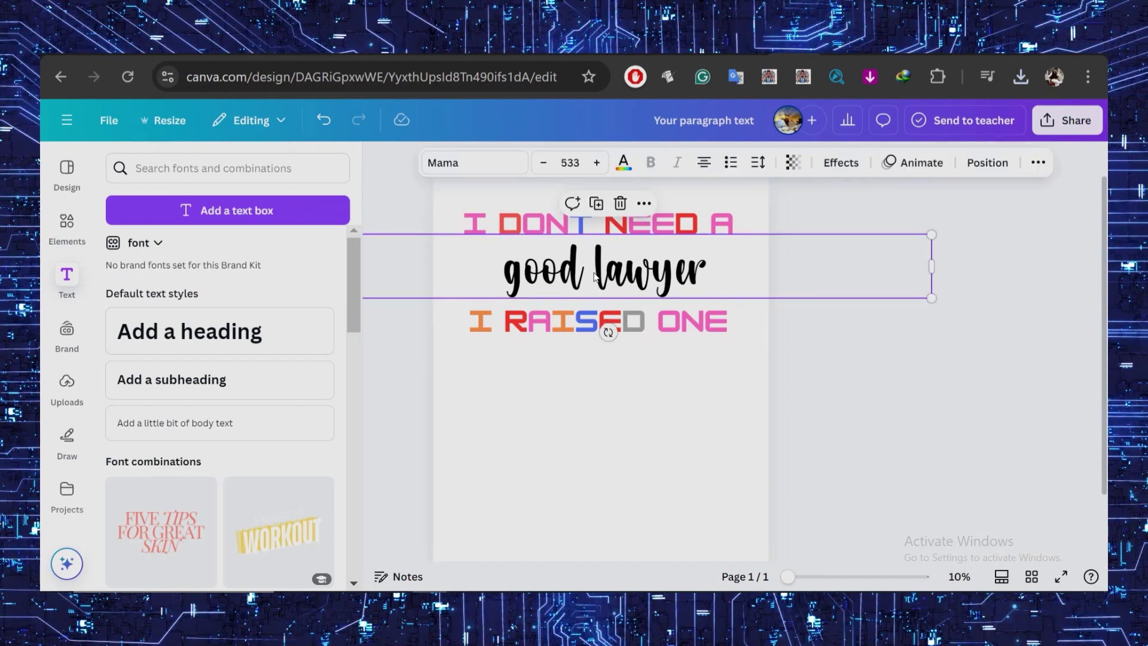
pyautogui.rightClick(610, 269)
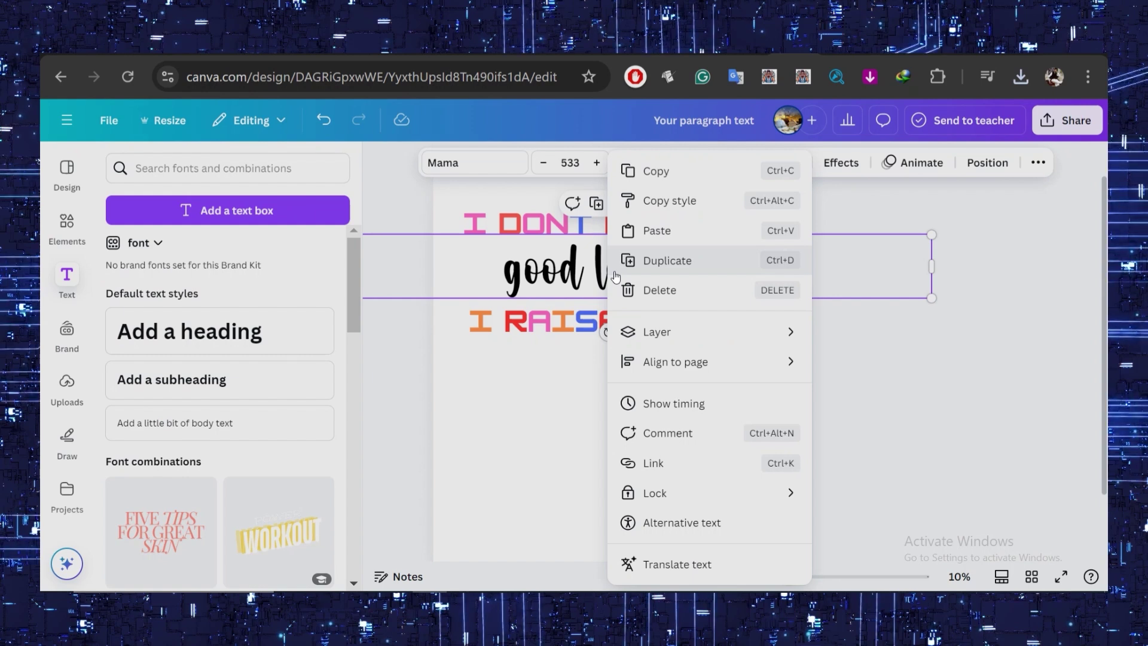
pyautogui.click(581, 273)
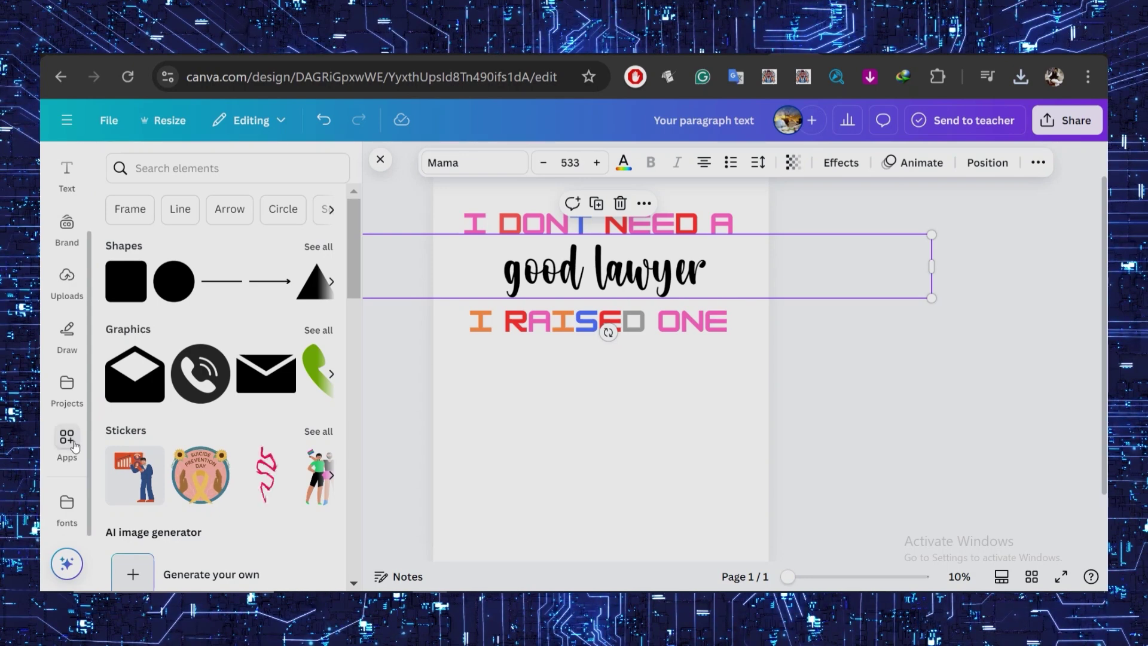
pyautogui.click(74, 445)
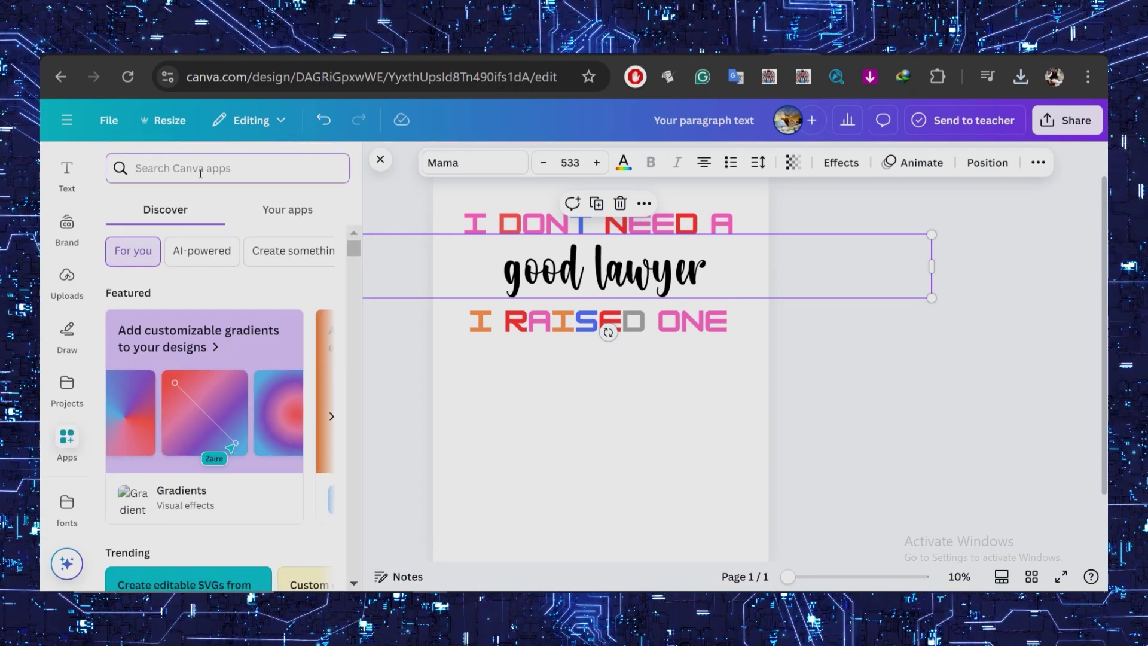
pyautogui.write('bulk create')
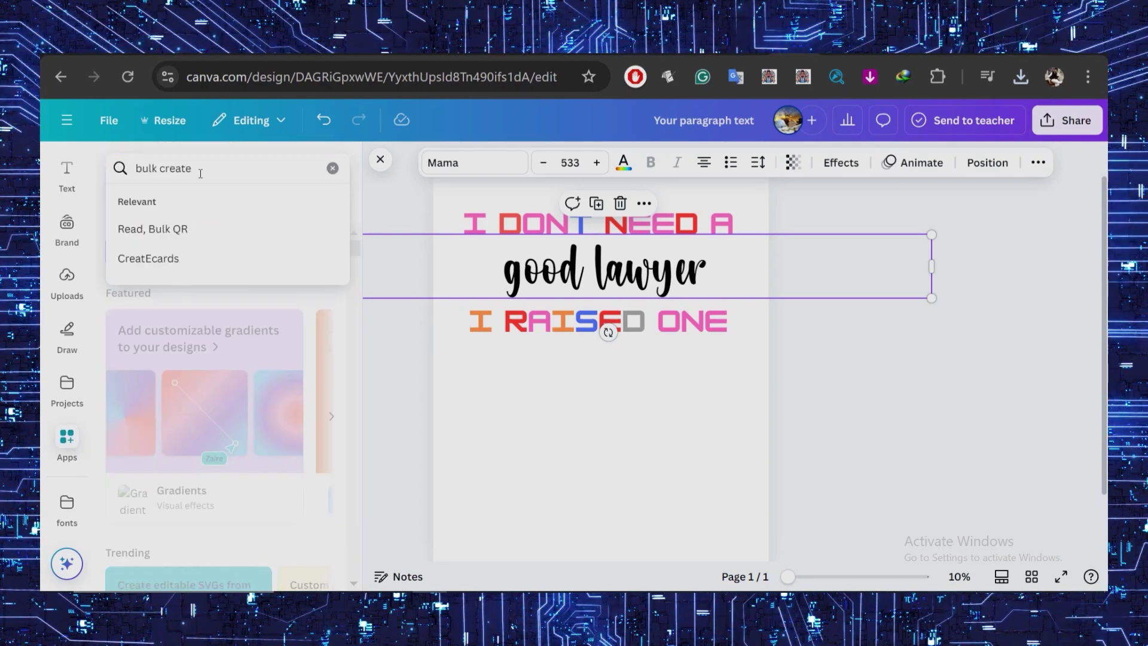
pyautogui.press('Return')
# - Upload the professions CSV, connect the Good Lawyer text to the Good Doctor column, and generate 49 designs
pyautogui.click(139, 238)
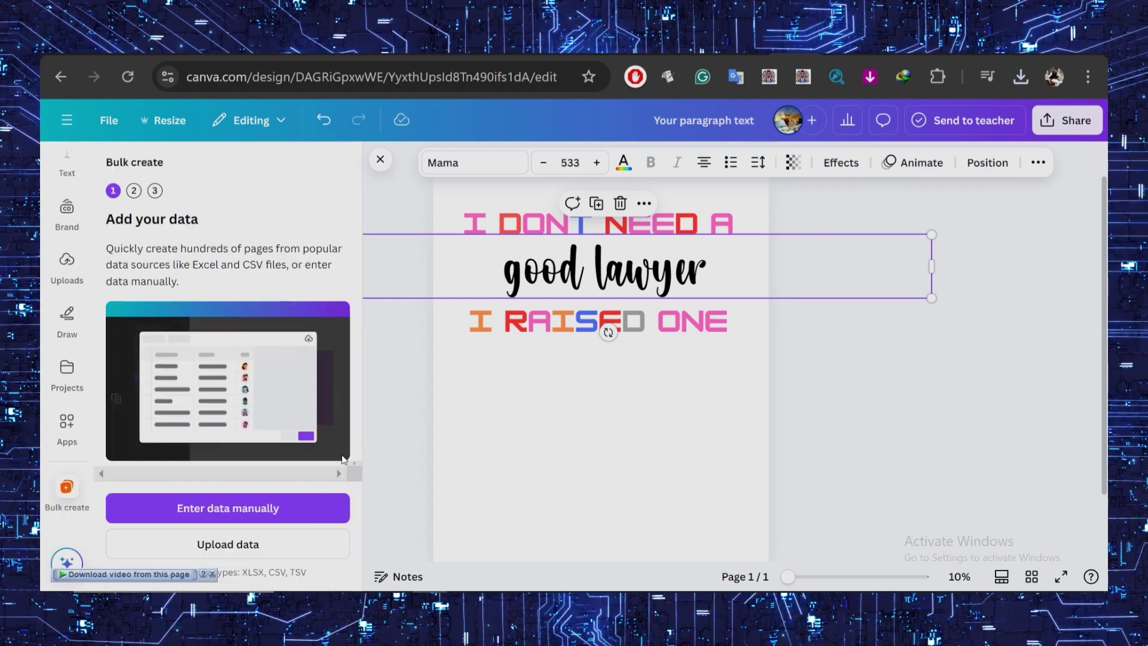
pyautogui.click(308, 539)
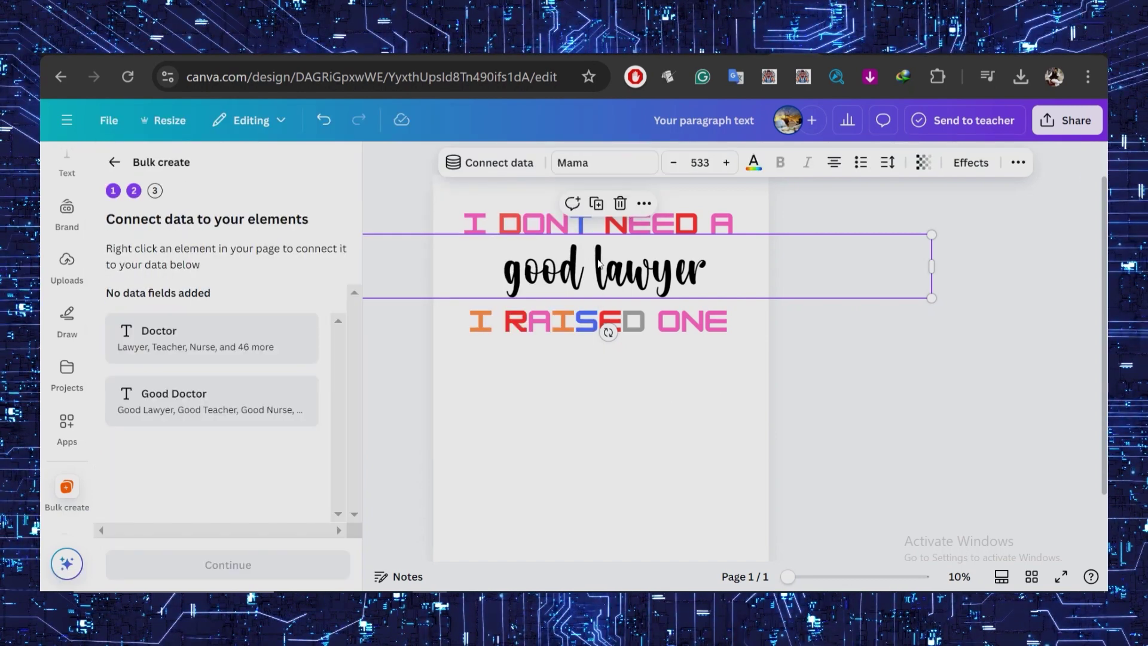
pyautogui.rightClick(599, 262)
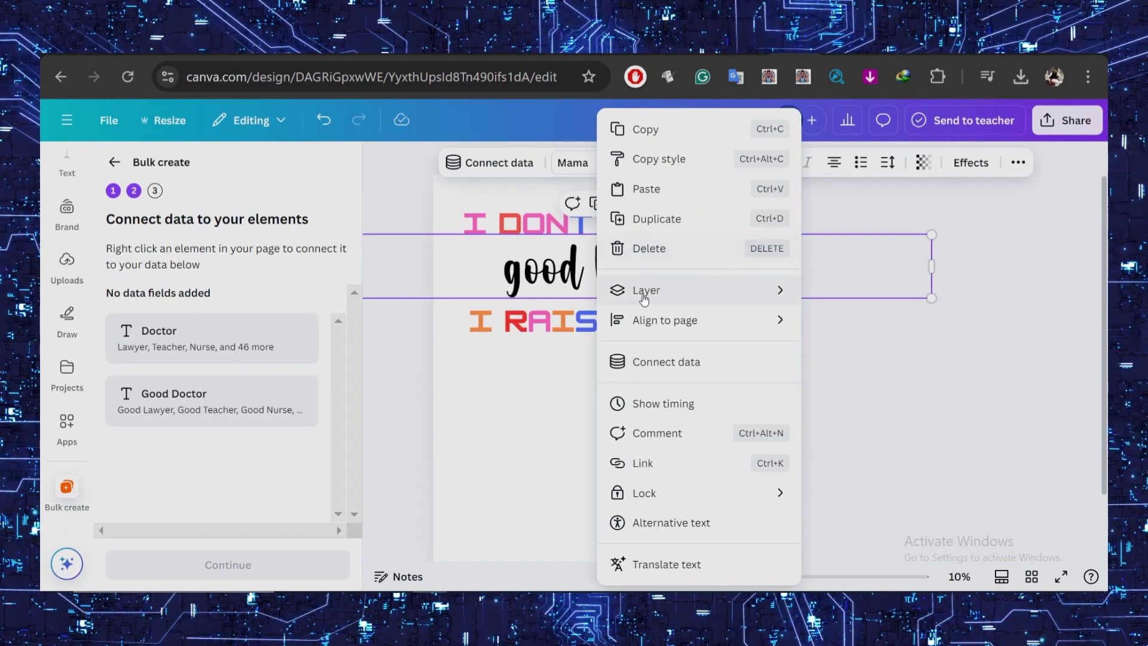
pyautogui.click(670, 363)
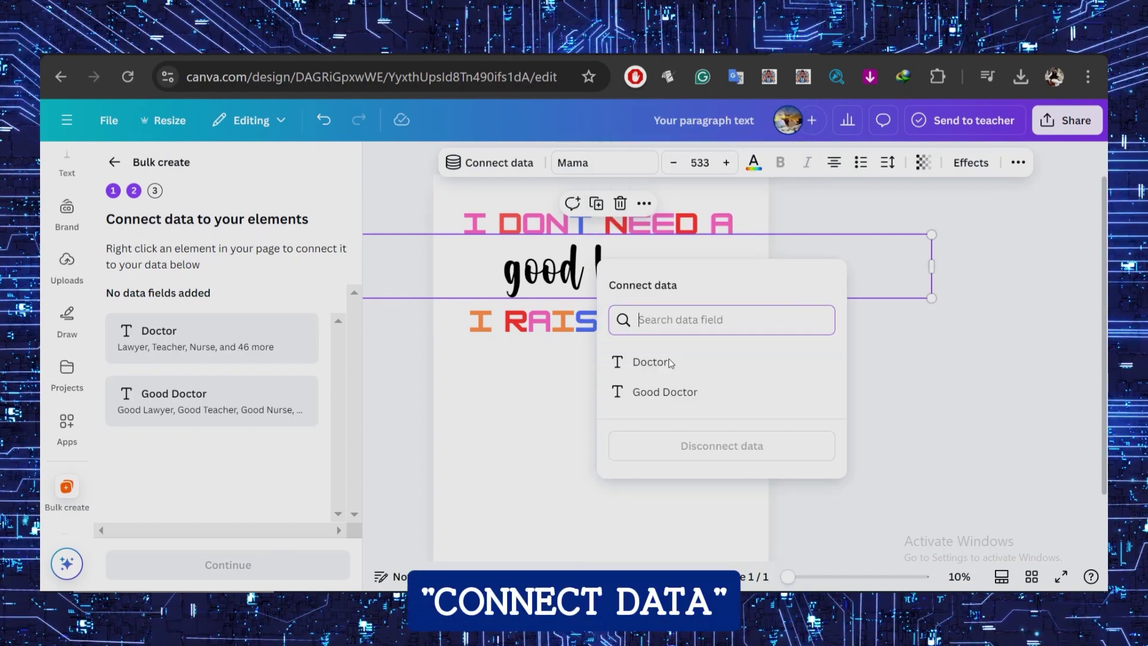
pyautogui.click(669, 393)
pyautogui.click(315, 559)
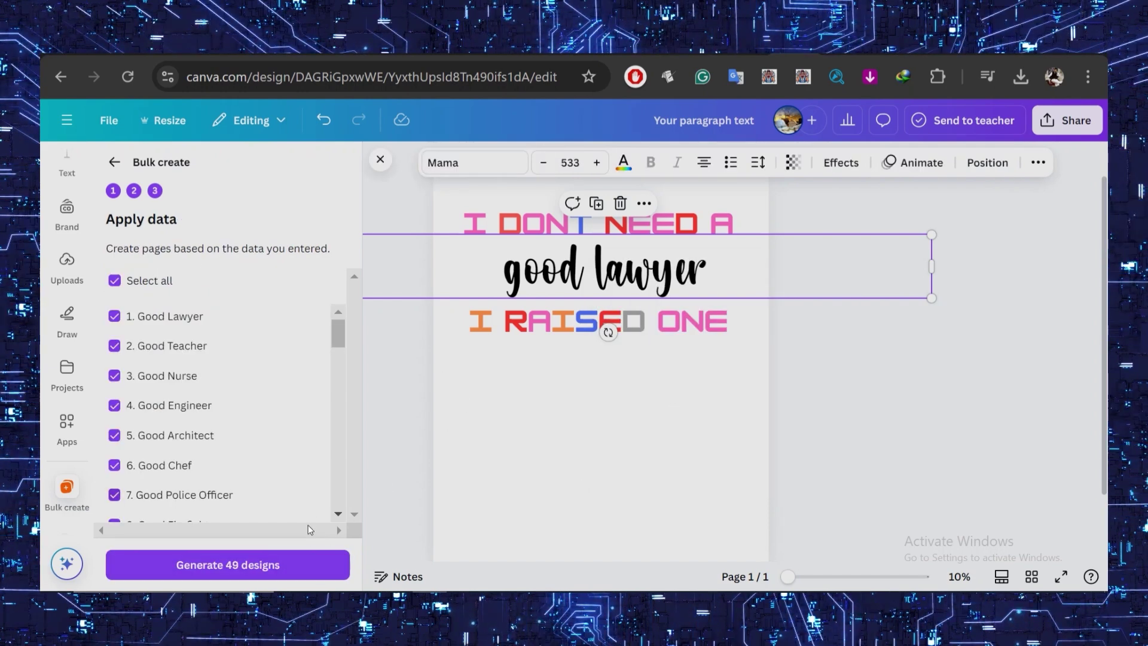
pyautogui.click(302, 569)
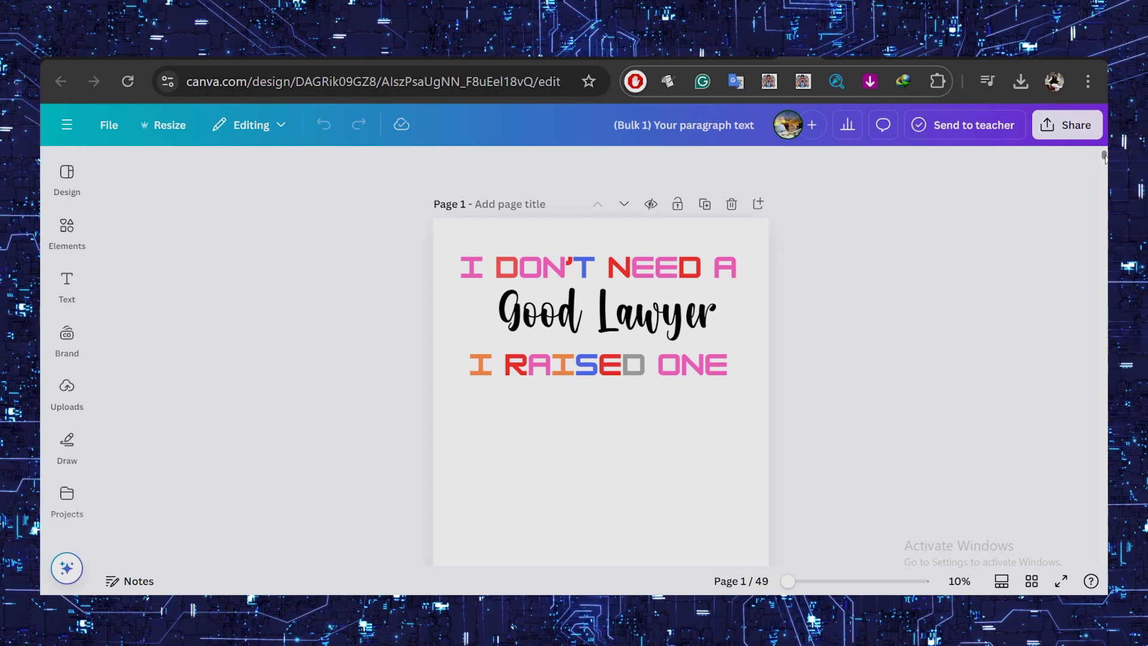
# - Download all 49 pages as PNGs with a transparent background
pyautogui.moveTo(1104, 153); pyautogui.dragTo(1104, 196)
pyautogui.click(1067, 125)
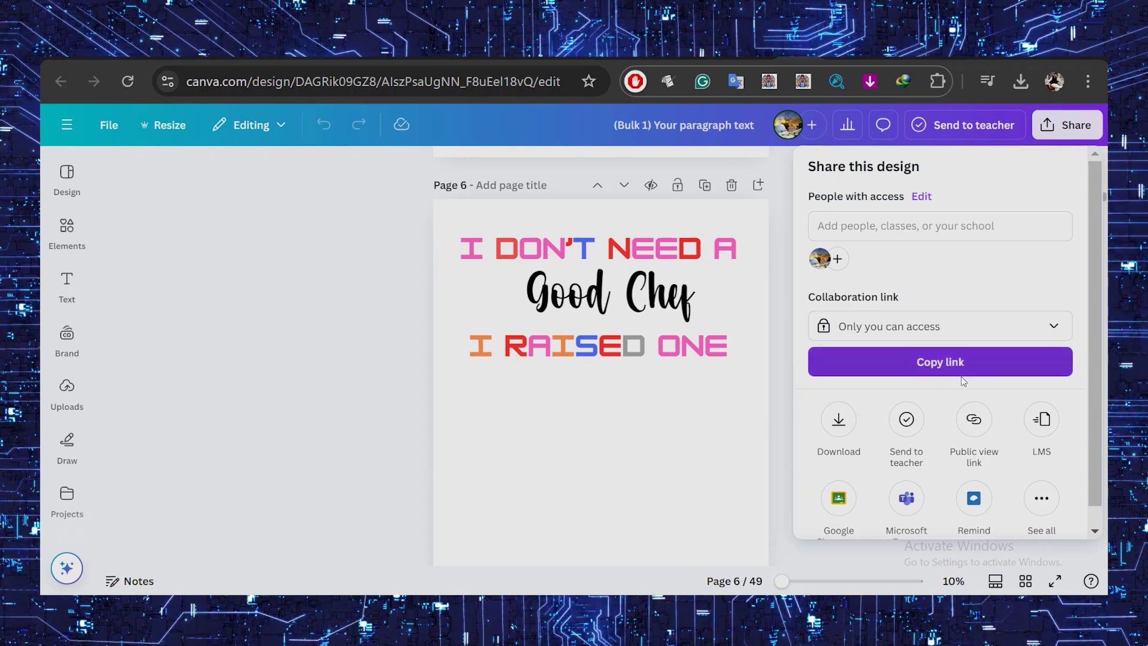
pyautogui.scroll(-1, 861, 395)
pyautogui.click(838, 395)
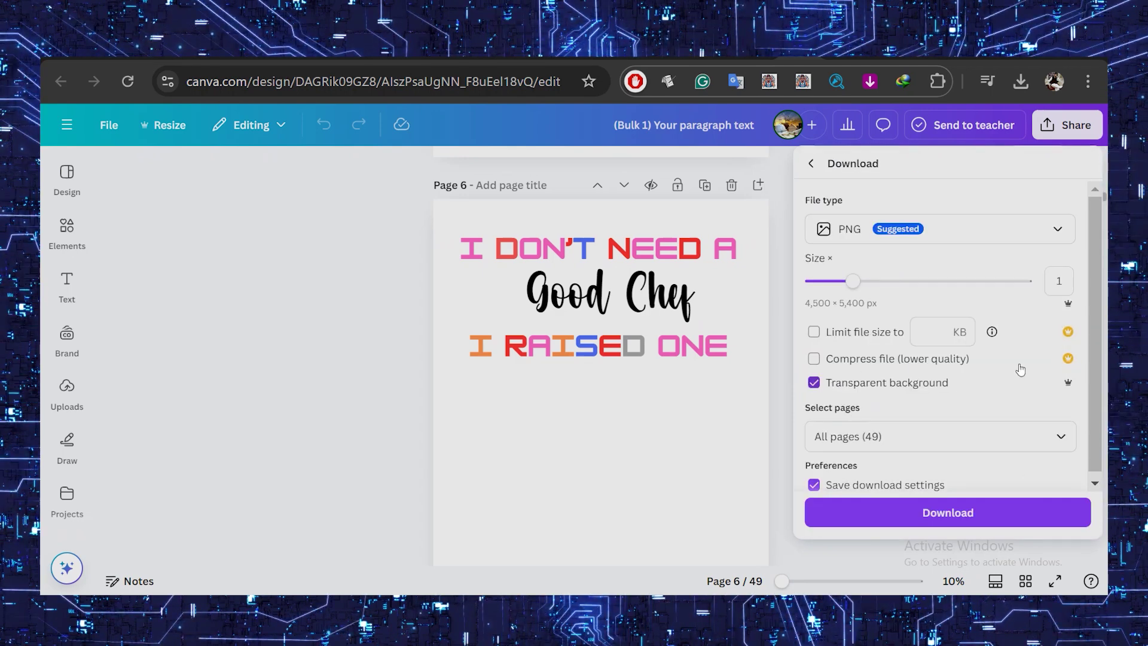
pyautogui.scroll(-1, 1096, 342)
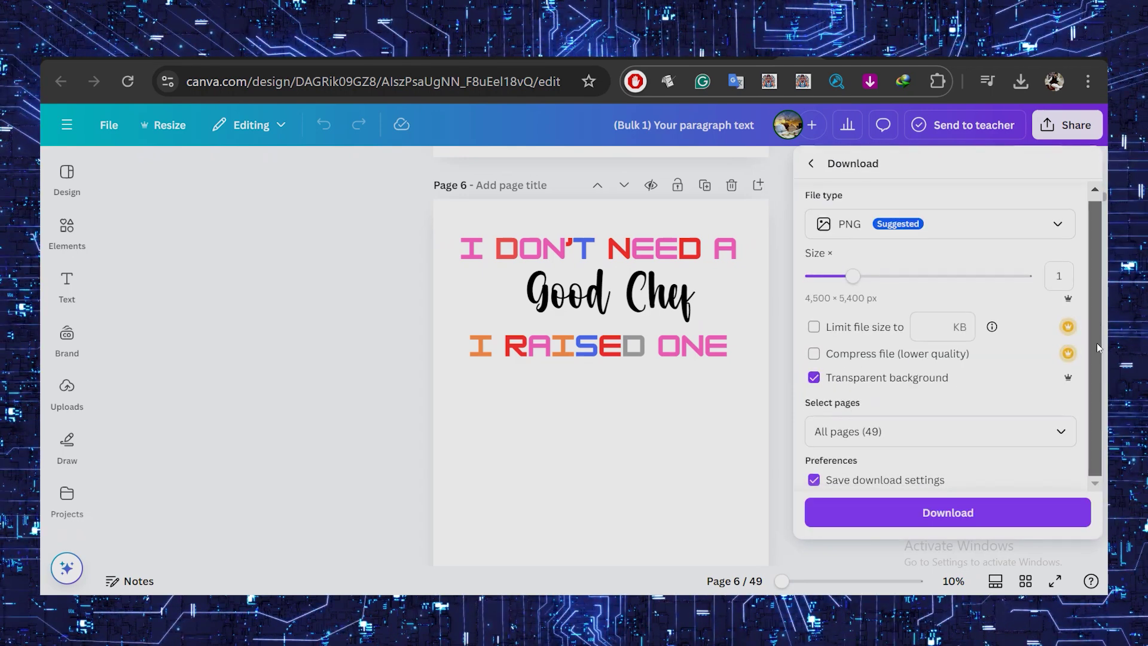
pyautogui.click(941, 524)
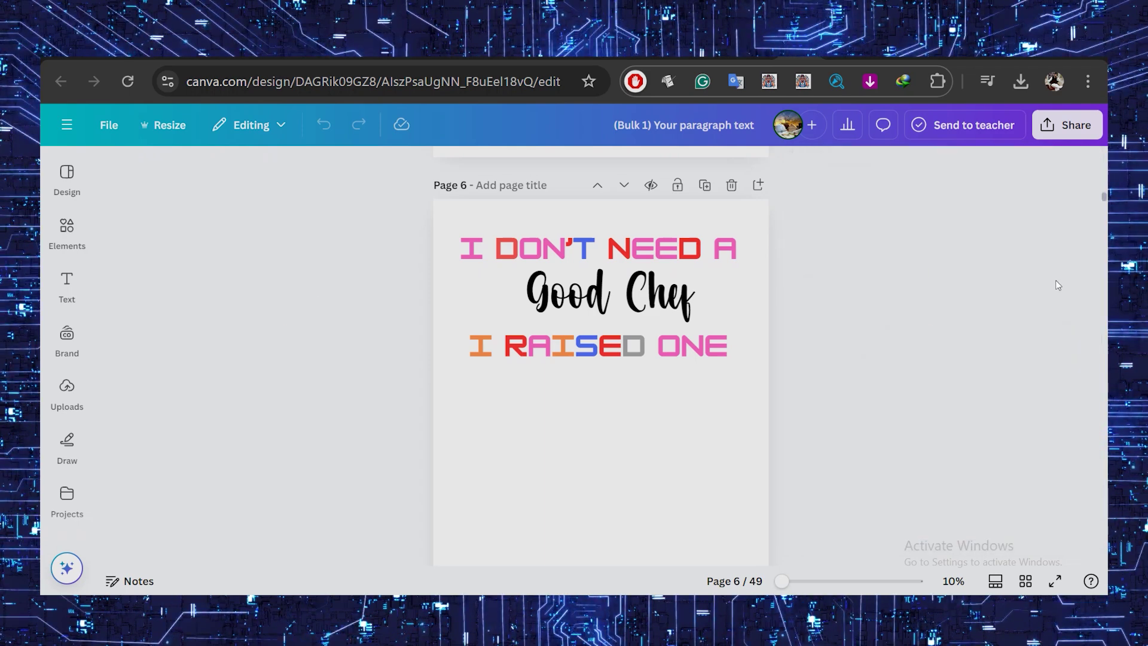
# - Shrink page 12's Good Software Developer text so it fits within the page
pyautogui.scroll(-5, 1104, 197)
pyautogui.click(556, 394)
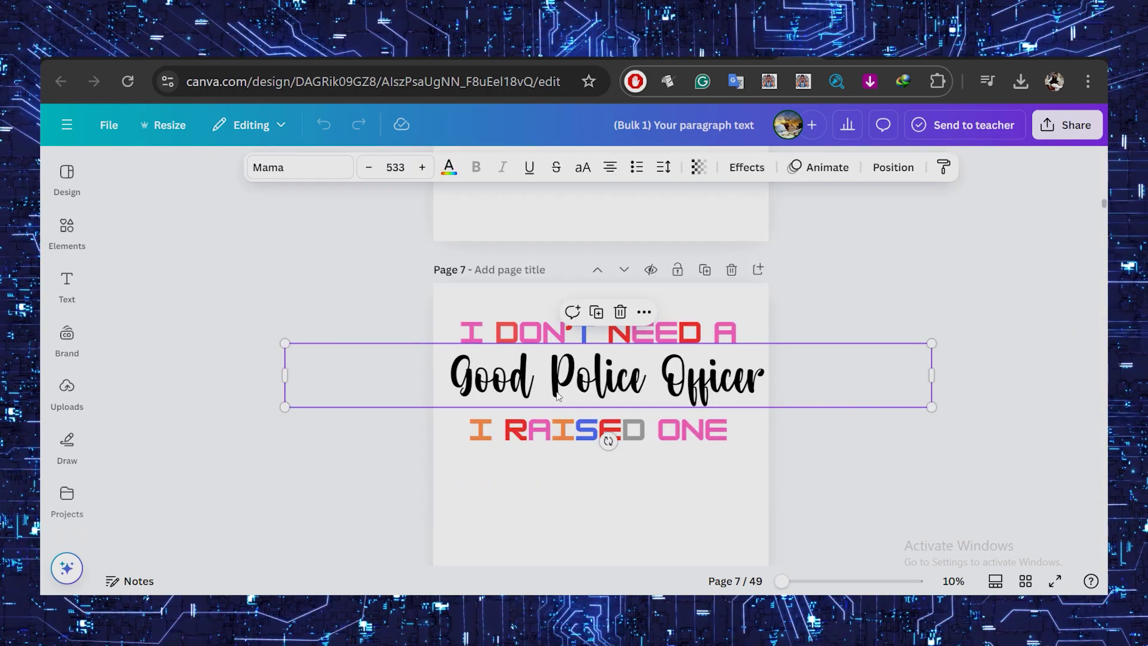
pyautogui.scroll(-15, 1105, 221)
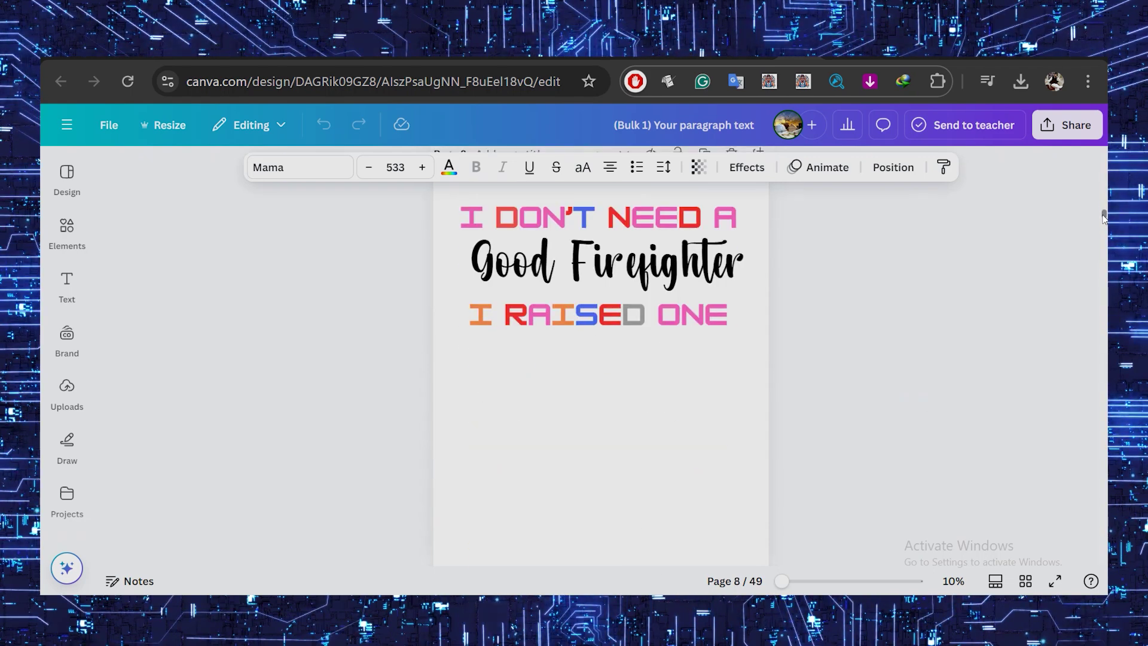
pyautogui.scroll(-8, 1103, 233)
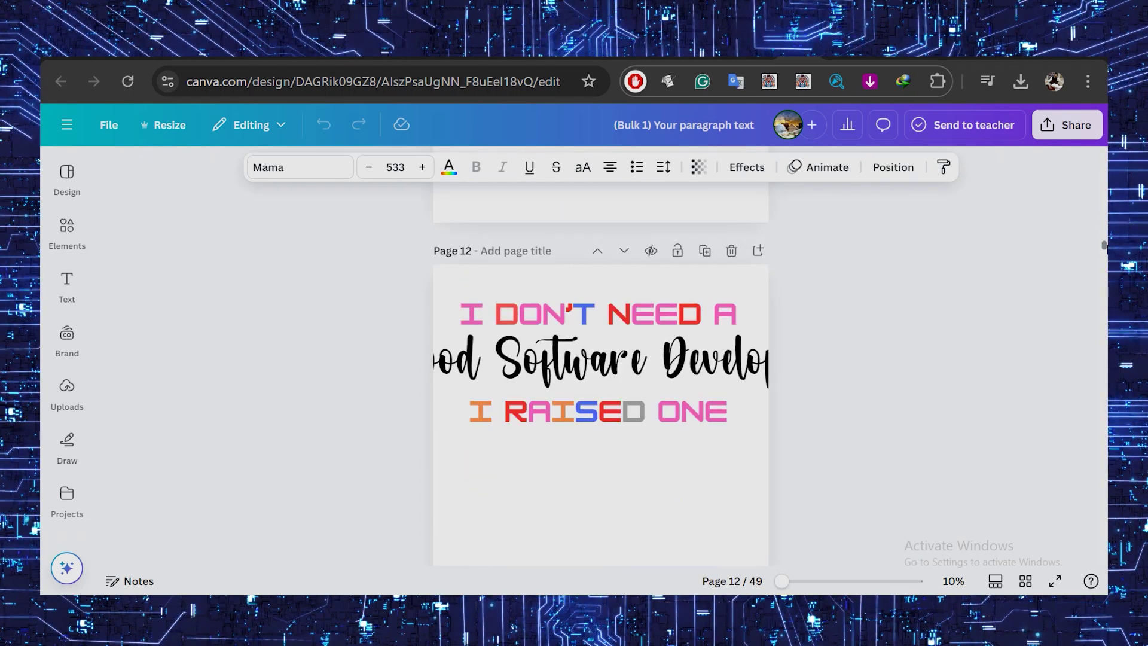
pyautogui.click(928, 385)
pyautogui.moveTo(931, 387); pyautogui.dragTo(837, 383)
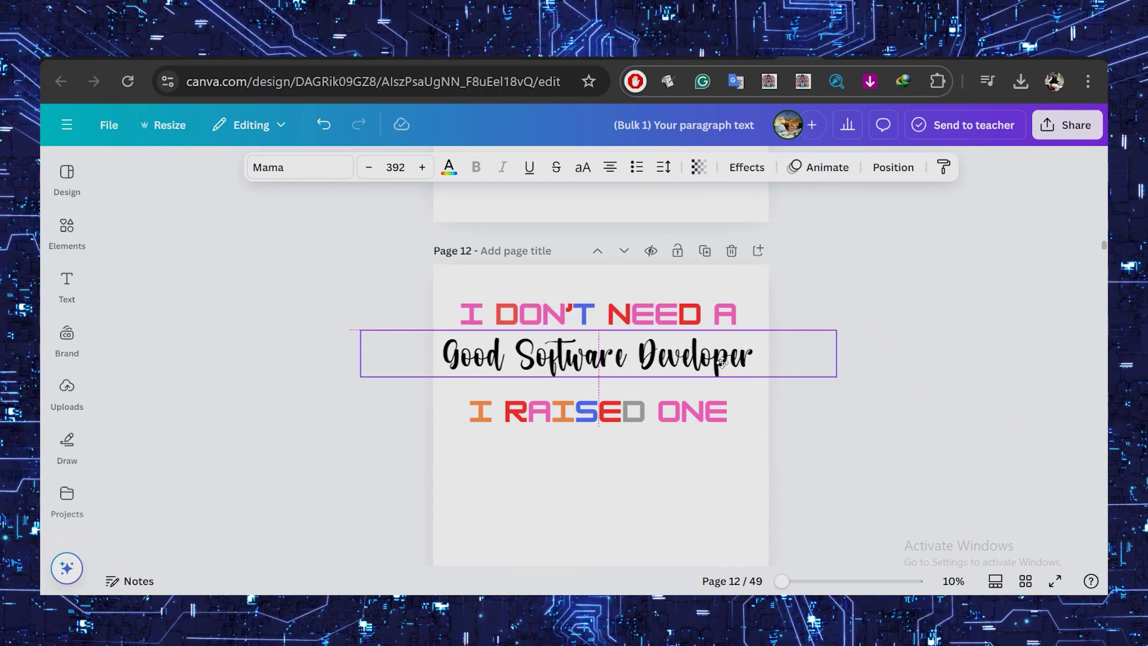
# - Move the I RAISED ONE line up beneath the profession text
pyautogui.click(662, 465)
pyautogui.moveTo(639, 418); pyautogui.dragTo(634, 400)
pyautogui.click(643, 457)
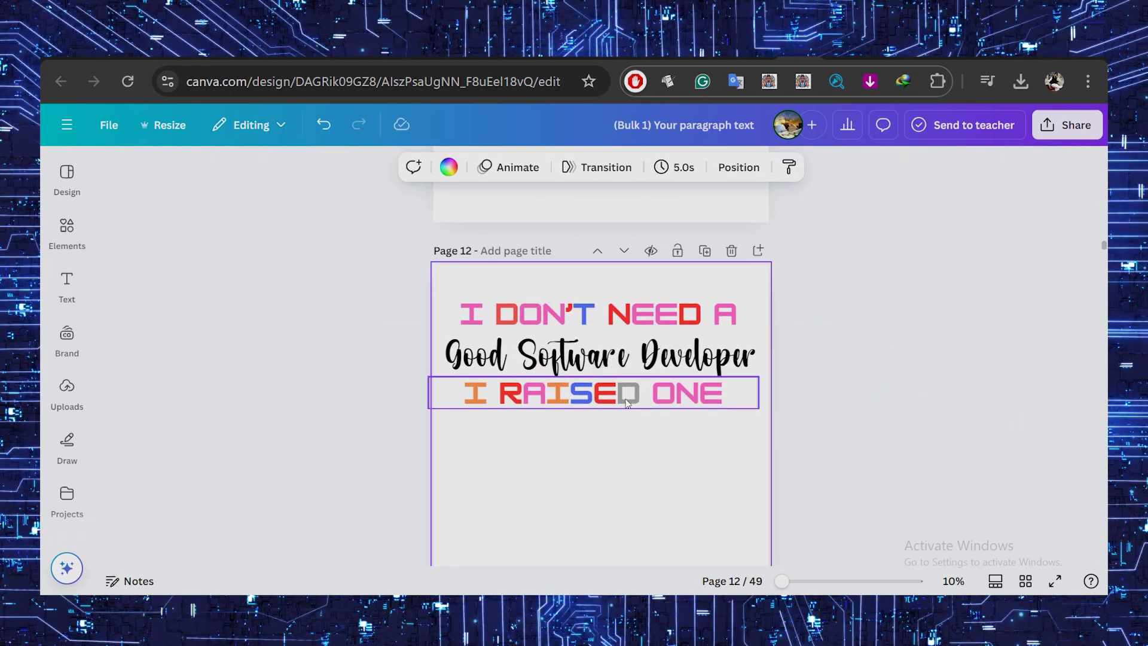
pyautogui.moveTo(1104, 246); pyautogui.dragTo(1104, 281)
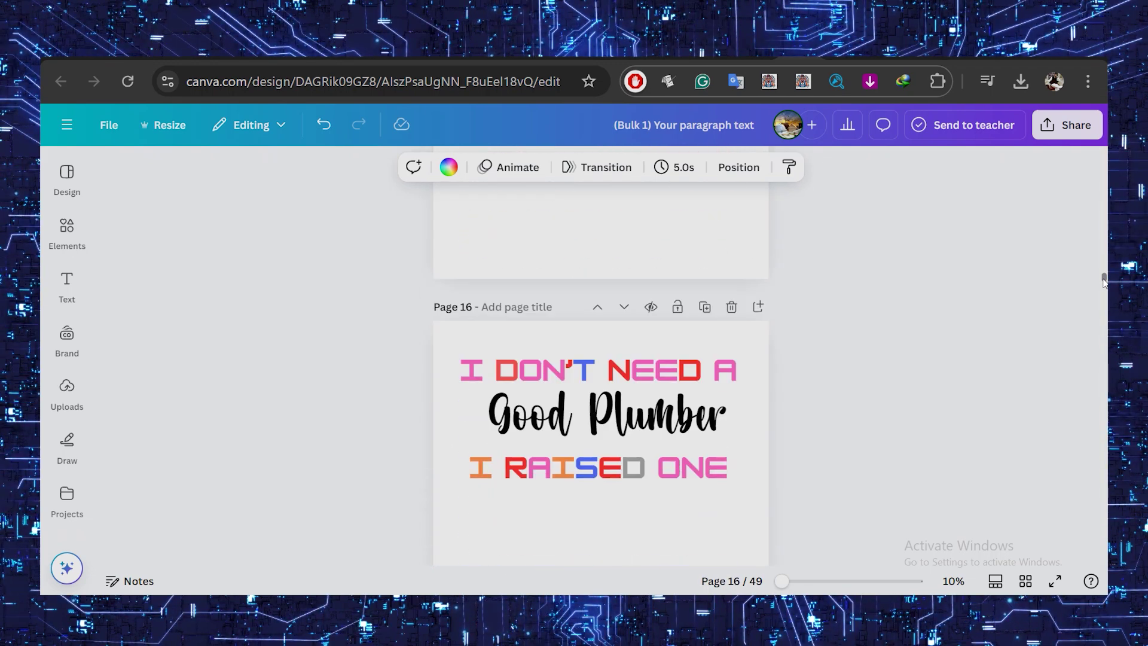